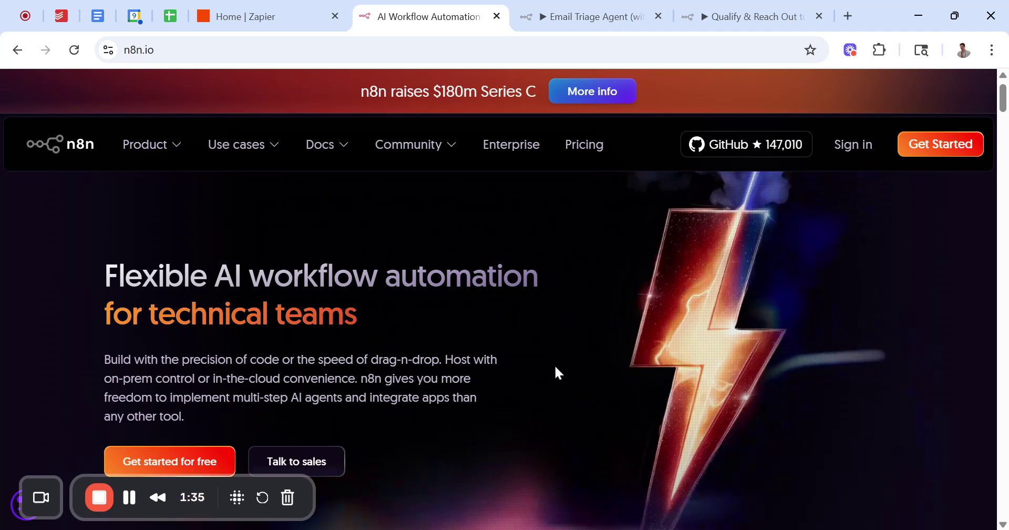
# Step: Look over the n8n homepage's introduction and switch to the Zapier home page
pyautogui.scroll(-1, 556, 368)
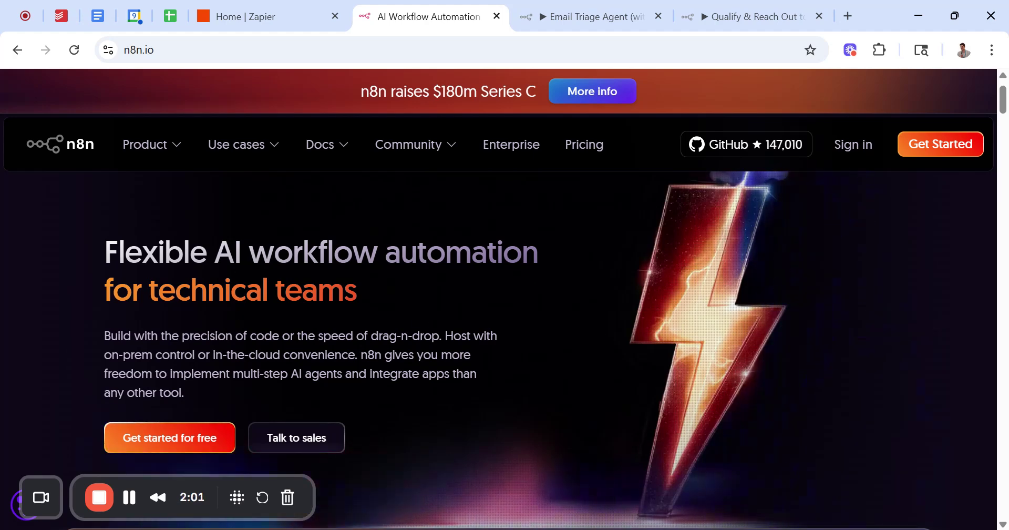
pyautogui.click(274, 16)
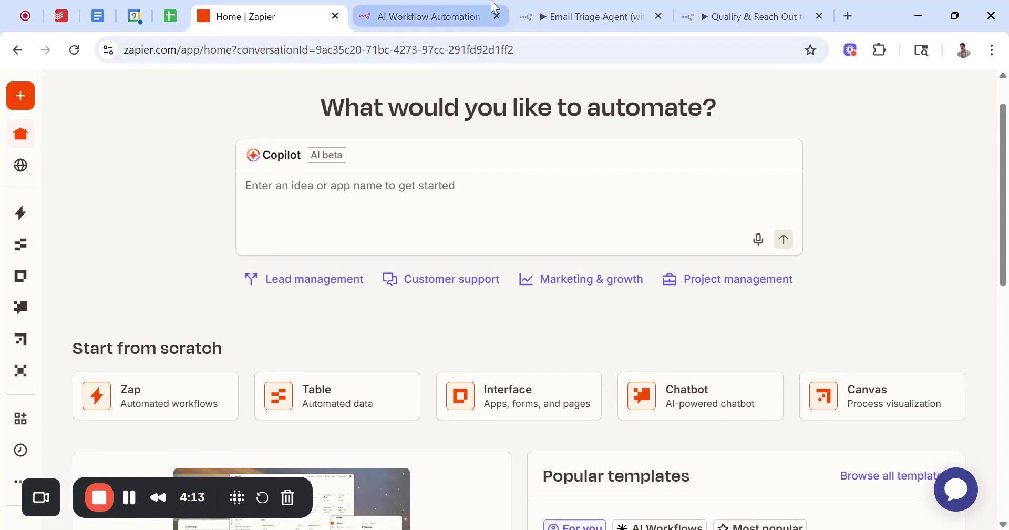
# Step: Return to the n8n website and open its workflow templates page
pyautogui.click(428, 17)
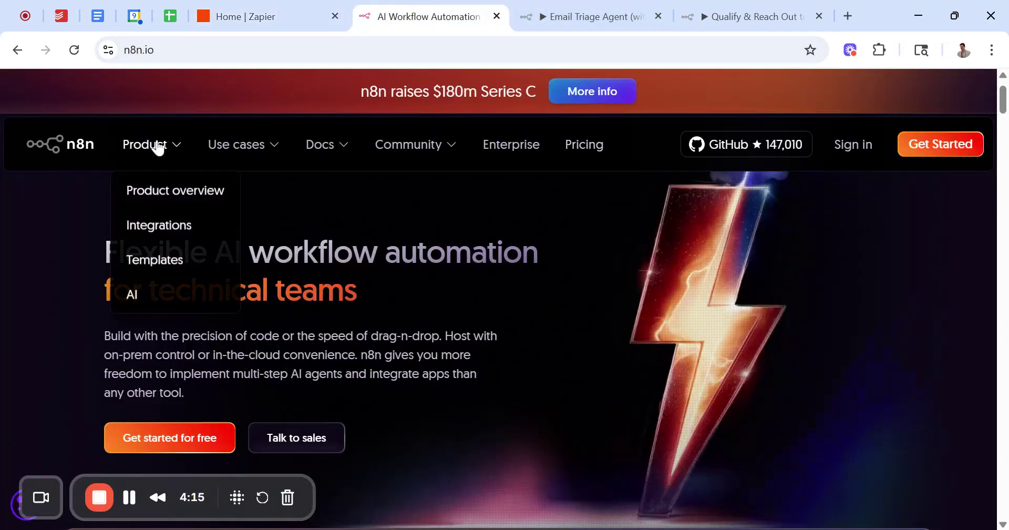
pyautogui.moveTo(180, 148)
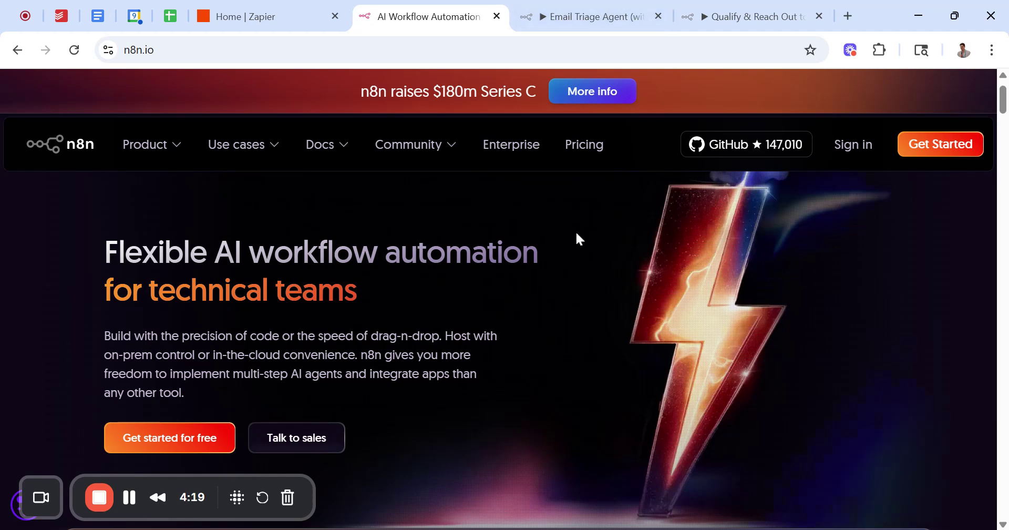
pyautogui.moveTo(142, 148)
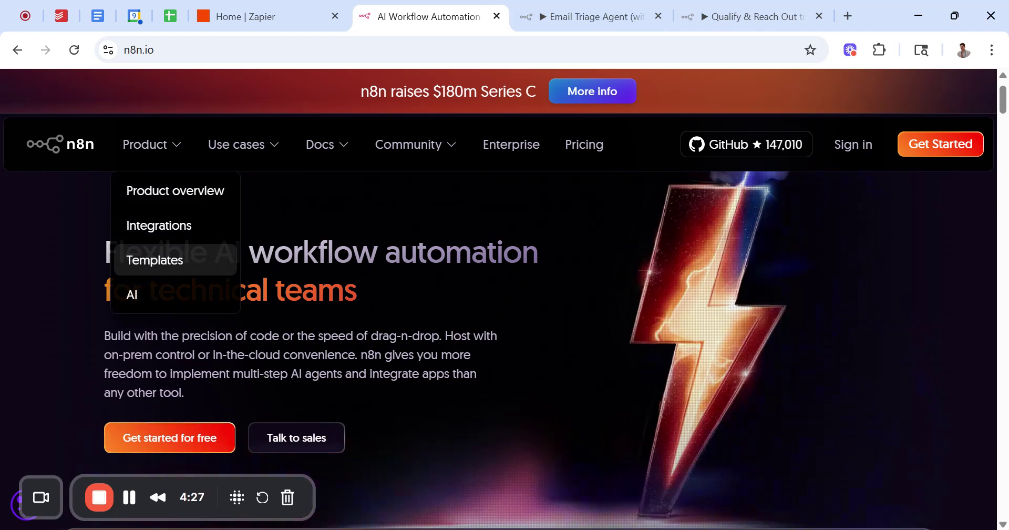
pyautogui.click(177, 269)
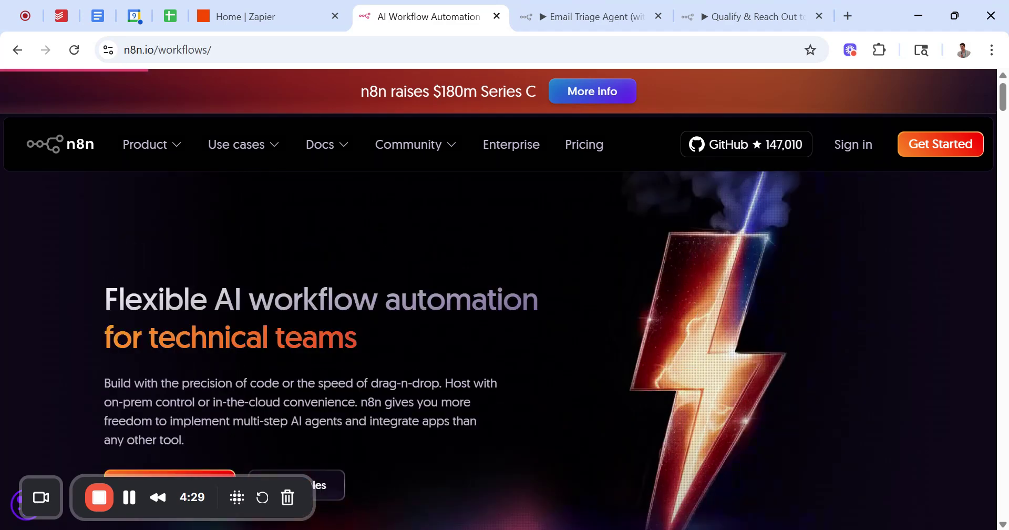
# Step: Browse the workflow templates, examining the Newcomer essentials and Trending AI sections
pyautogui.scroll(-1, 498, 316)
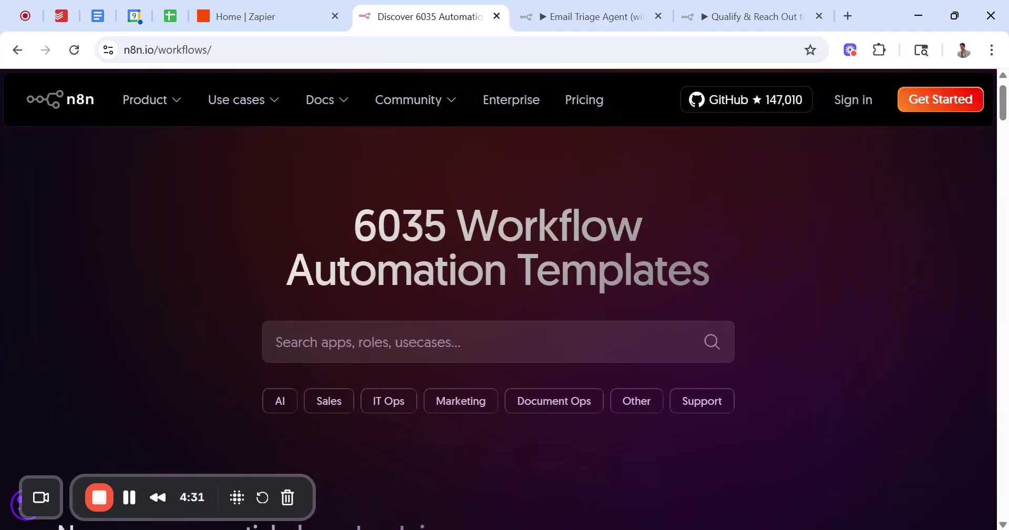
pyautogui.scroll(-3, 461, 262)
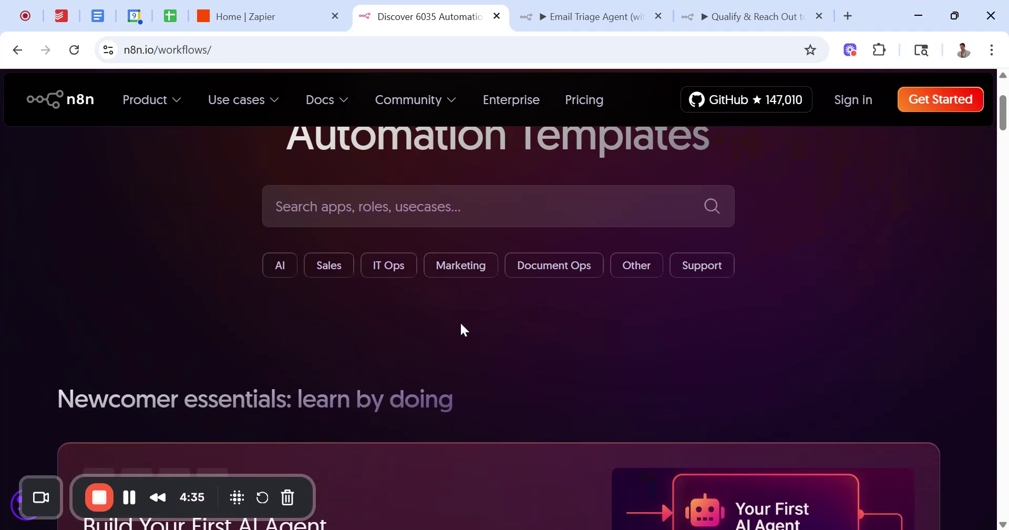
pyautogui.scroll(-1, 462, 329)
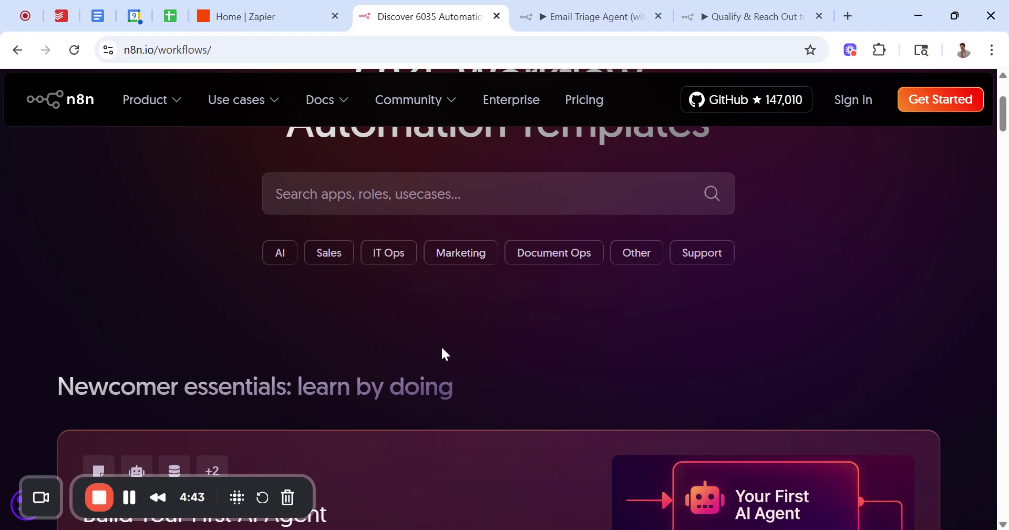
pyautogui.scroll(-9, 444, 351)
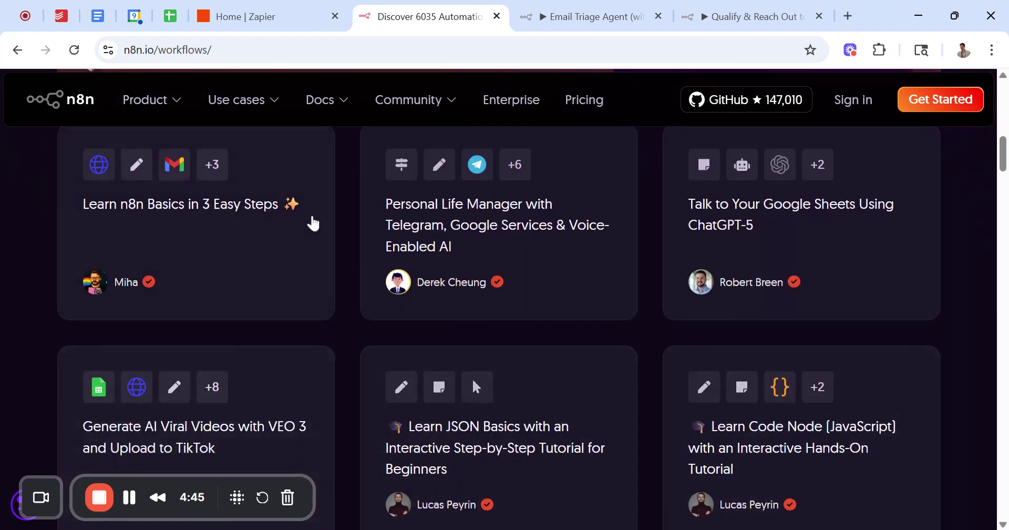
pyautogui.scroll(-2, 705, 342)
pyautogui.scroll(-7, 705, 345)
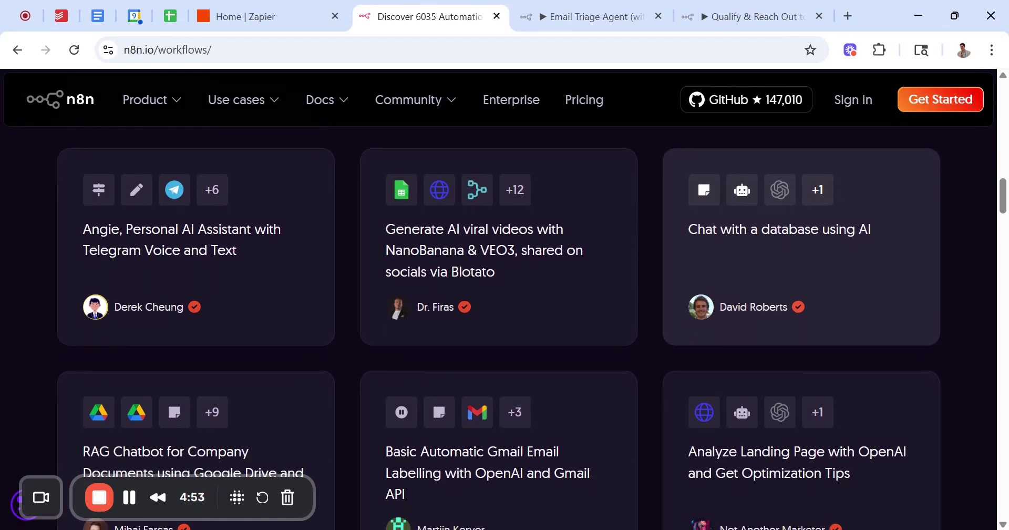
pyautogui.scroll(1, 641, 358)
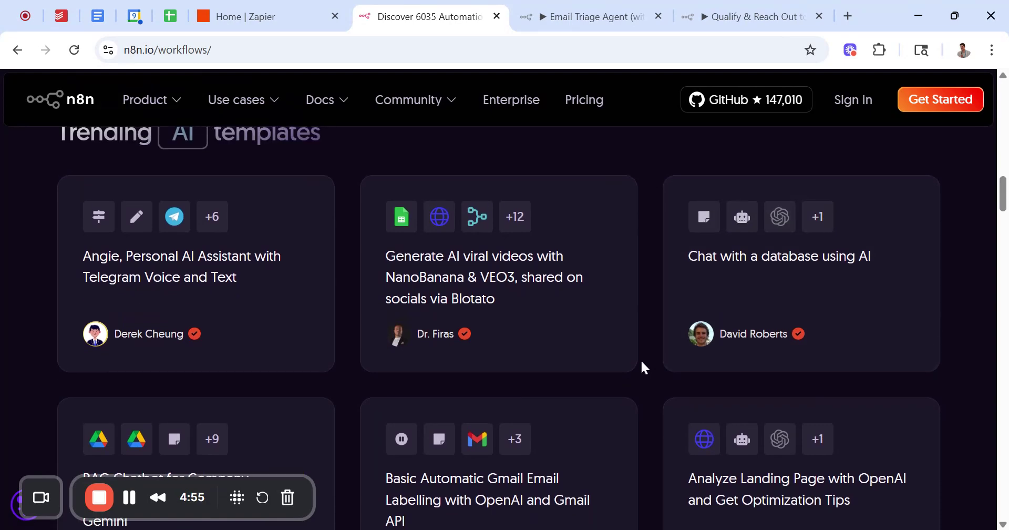
pyautogui.scroll(3, 463, 220)
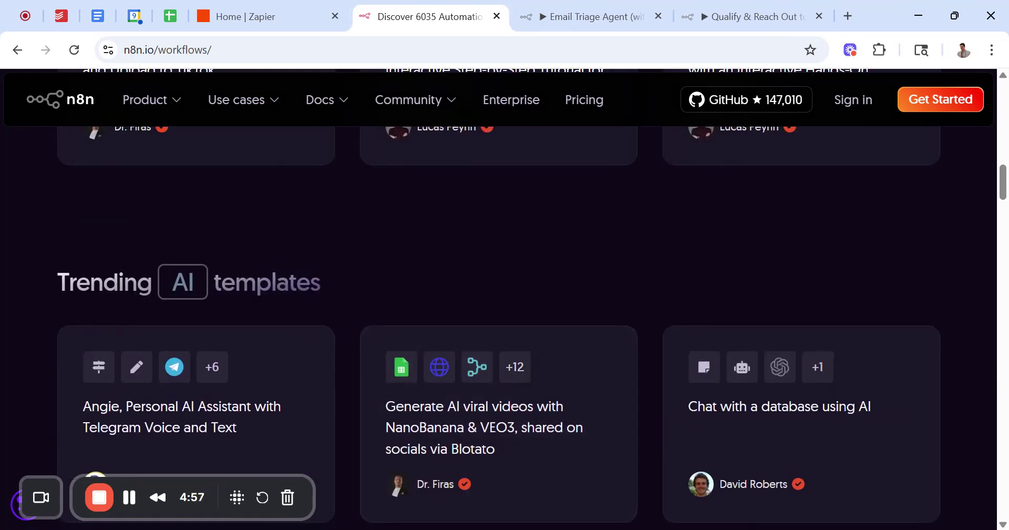
pyautogui.scroll(5, 398, 279)
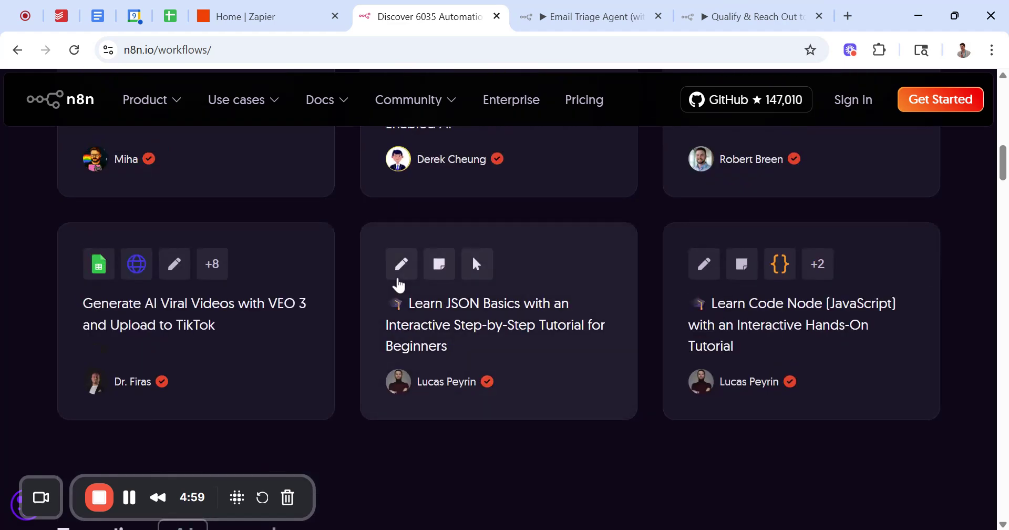
pyautogui.scroll(6, 363, 218)
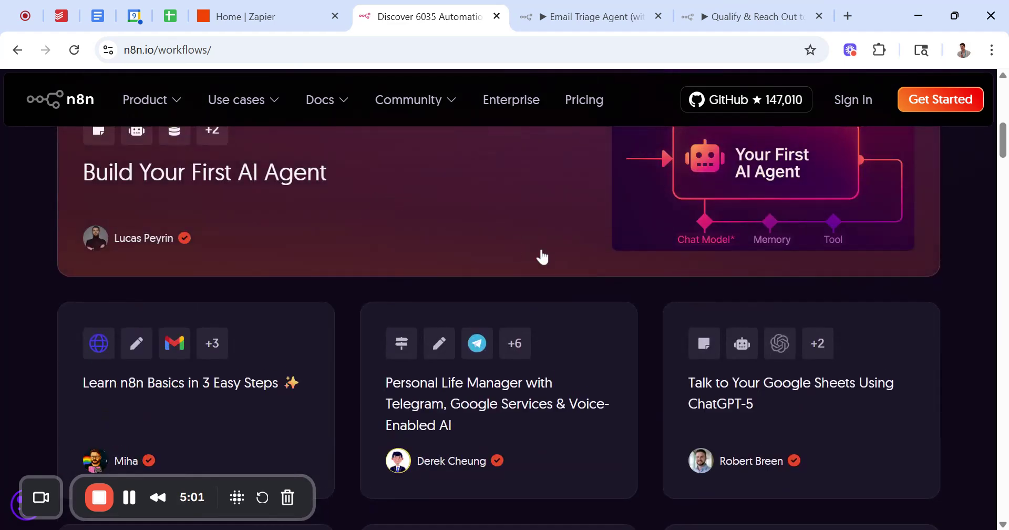
pyautogui.scroll(8, 541, 255)
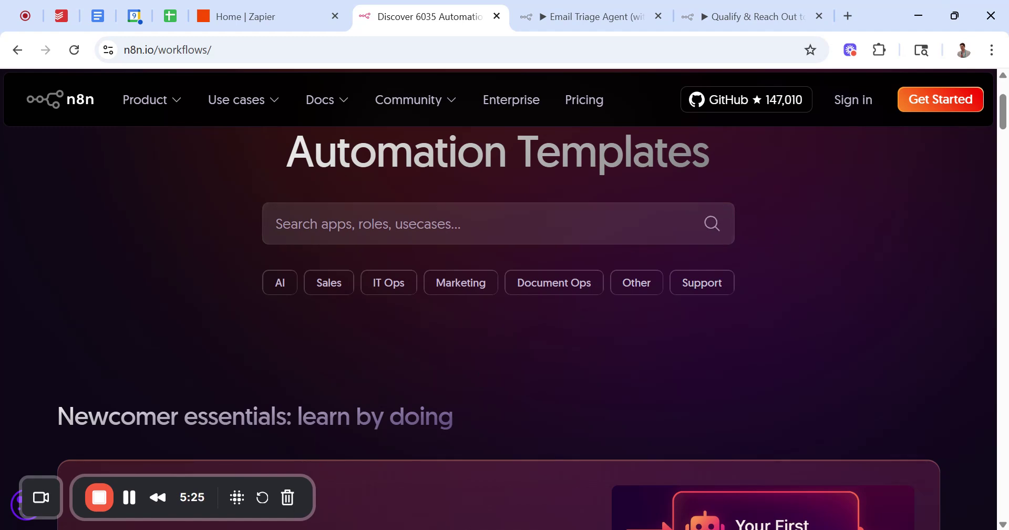
pyautogui.scroll(1, 771, 270)
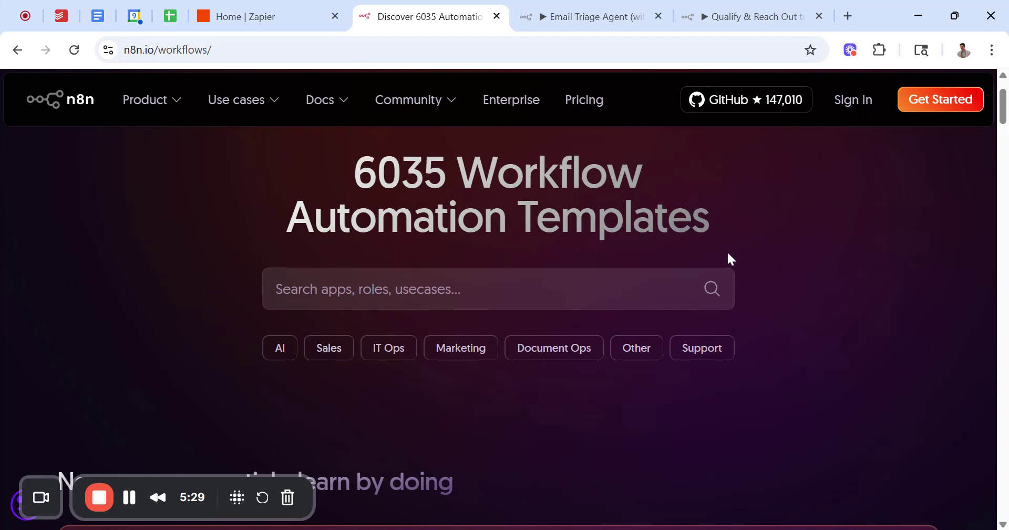
# Step: Open the n8n integrations page and examine the listed apps and categories
pyautogui.moveTo(153, 101)
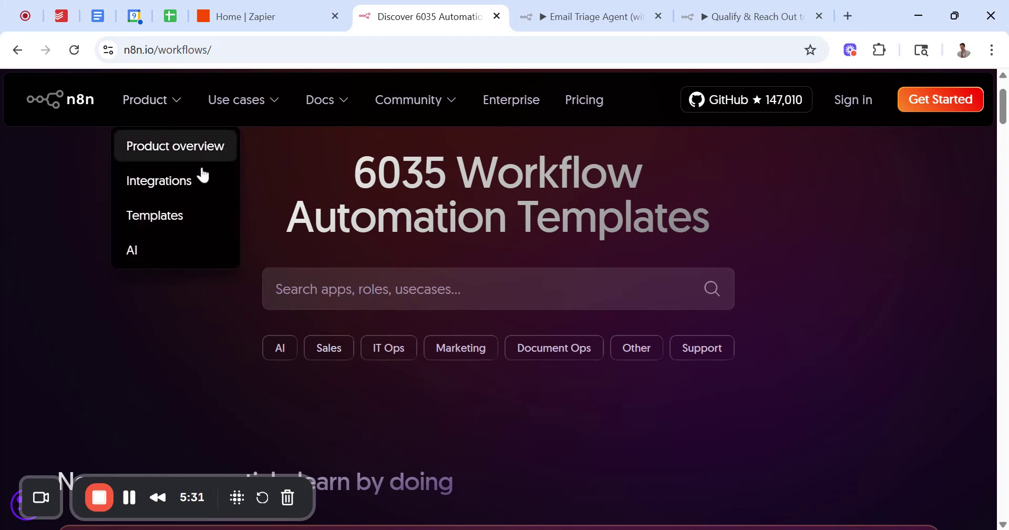
pyautogui.click(206, 183)
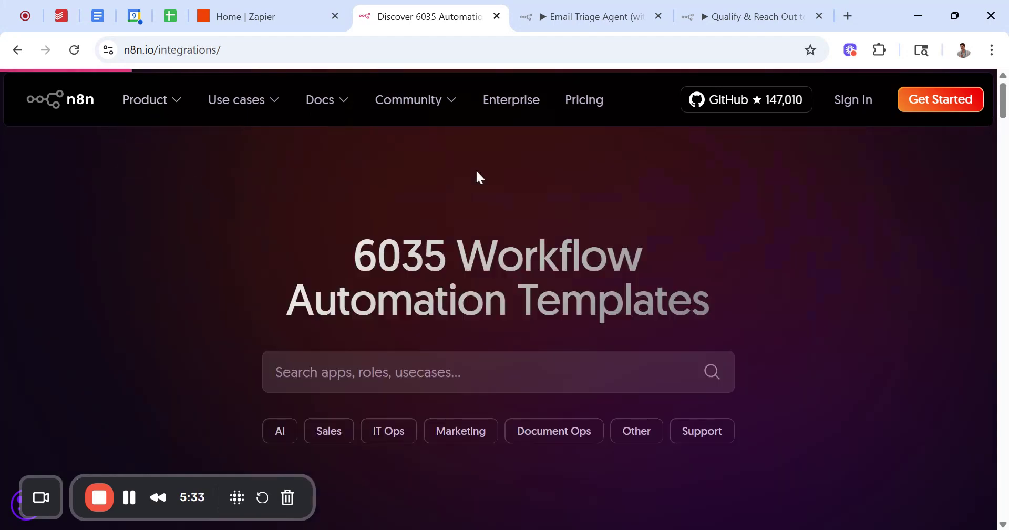
pyautogui.scroll(-5, 629, 210)
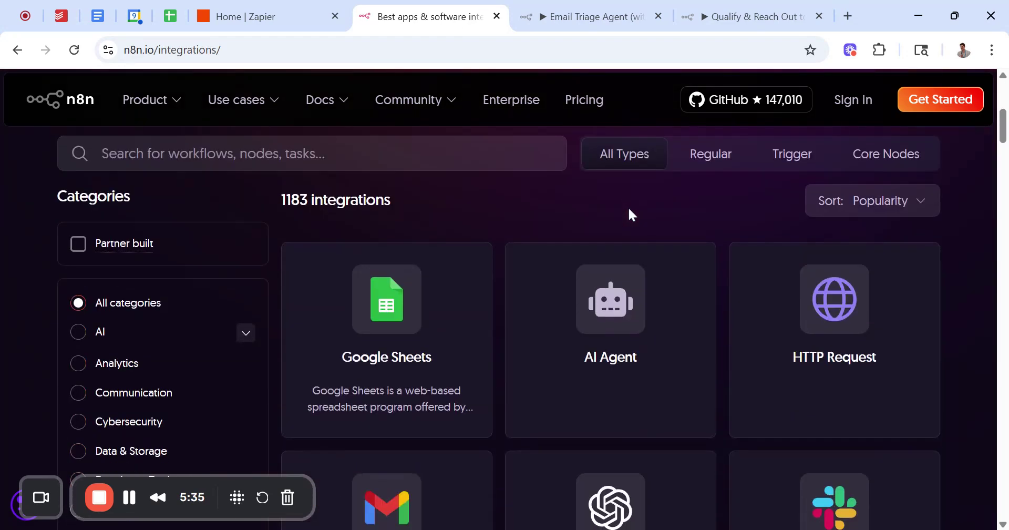
pyautogui.scroll(-3, 592, 262)
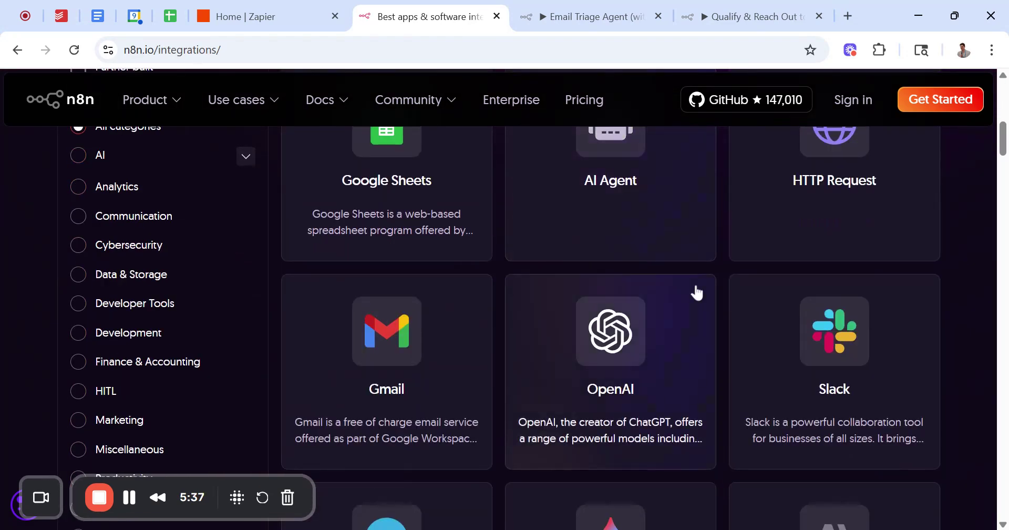
pyautogui.scroll(2, 696, 291)
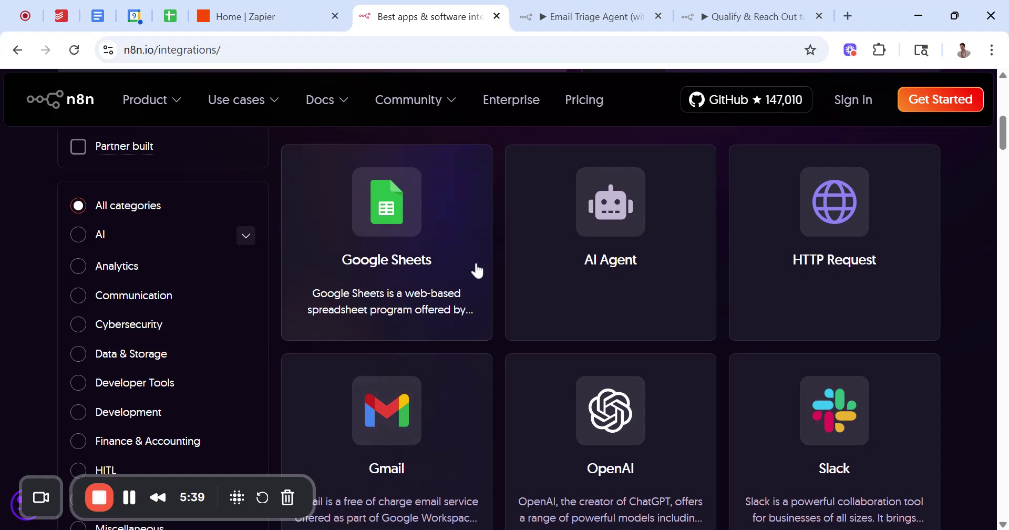
pyautogui.scroll(-1, 473, 271)
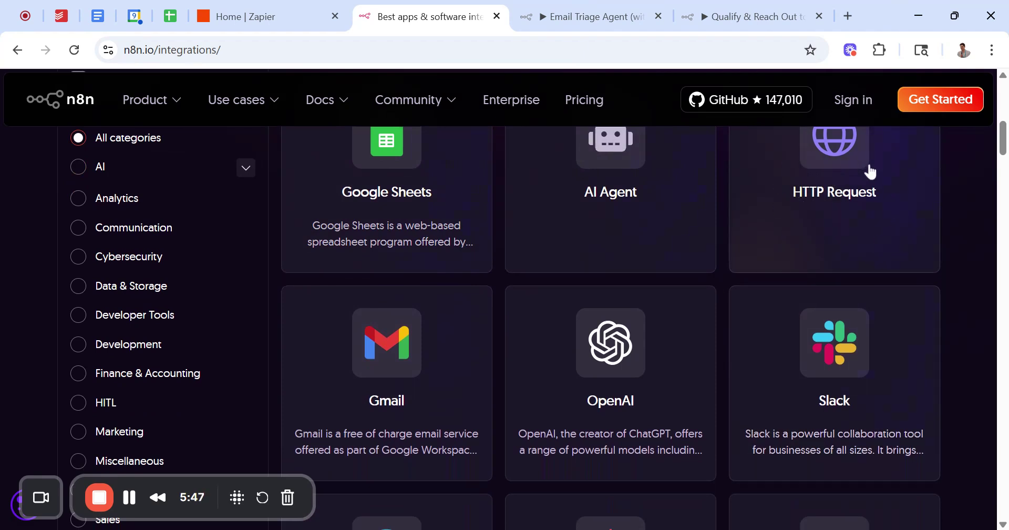
pyautogui.scroll(-3, 840, 239)
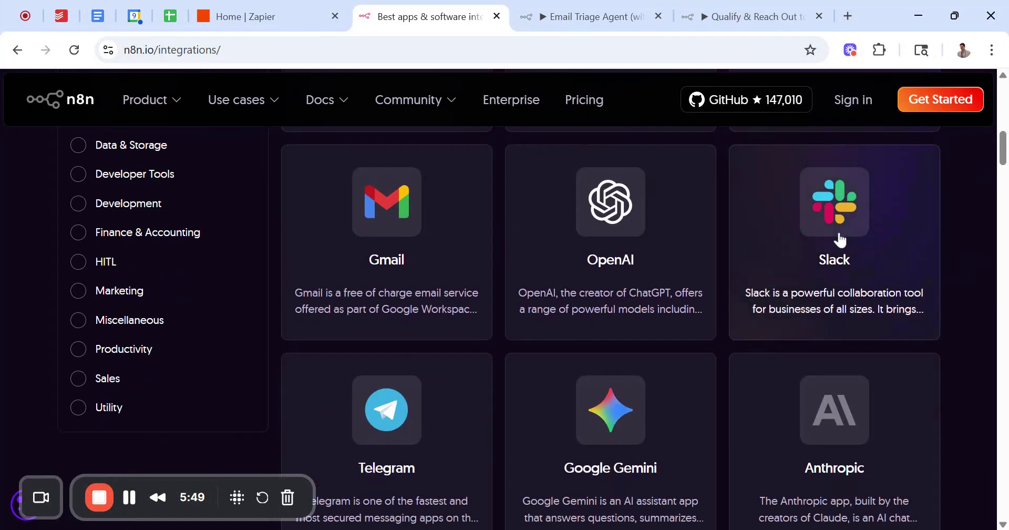
pyautogui.scroll(-10, 791, 262)
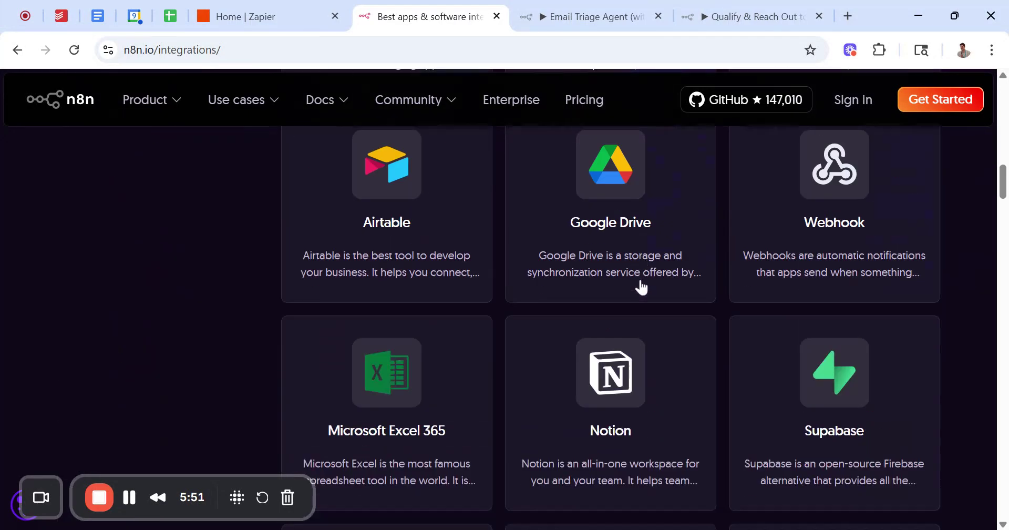
pyautogui.scroll(15, 641, 286)
pyautogui.scroll(1, 641, 287)
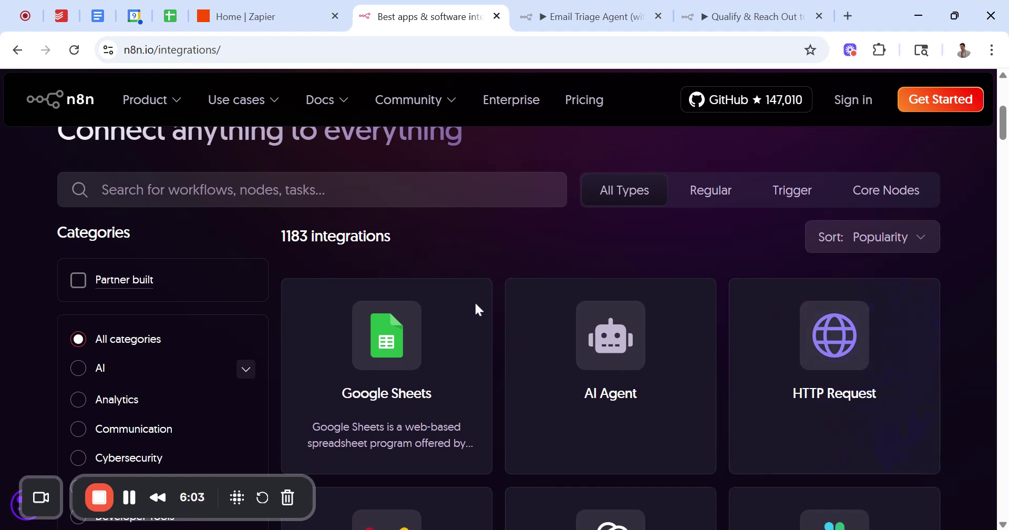
# Step: Go back to the n8n homepage and view its introduction
pyautogui.click(60, 99)
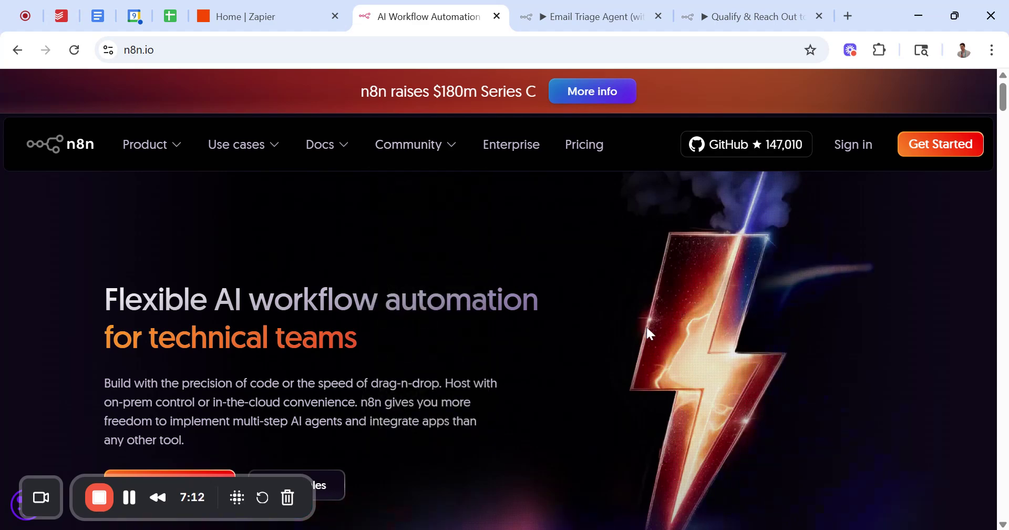
pyautogui.scroll(-1, 455, 362)
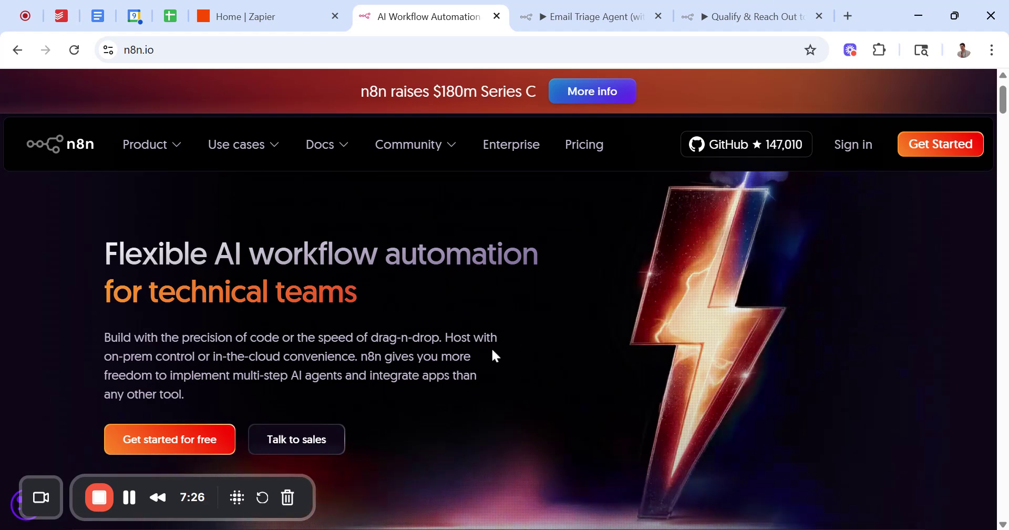
pyautogui.moveTo(415, 144)
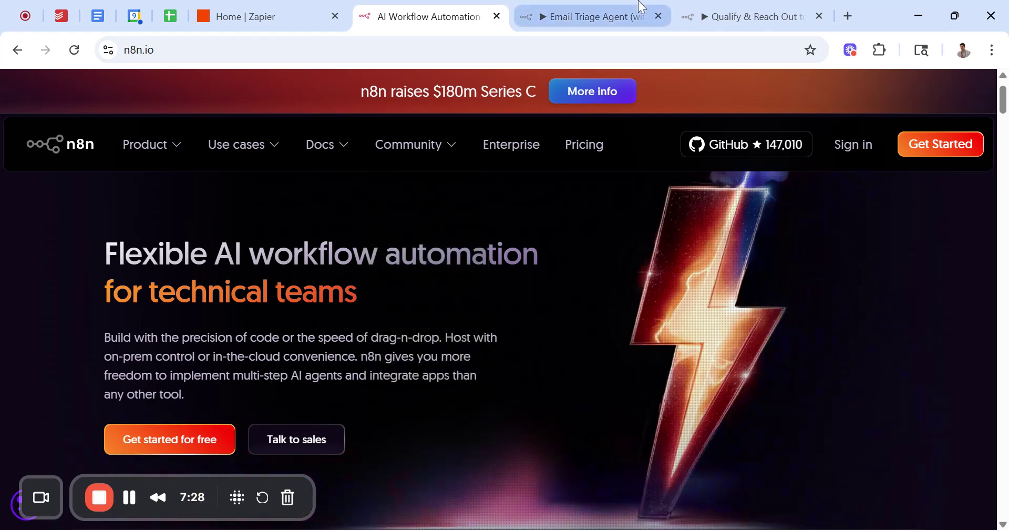
# Step: Switch to the local n8n instance and open the Personal project's list of workflows
pyautogui.click(631, 15)
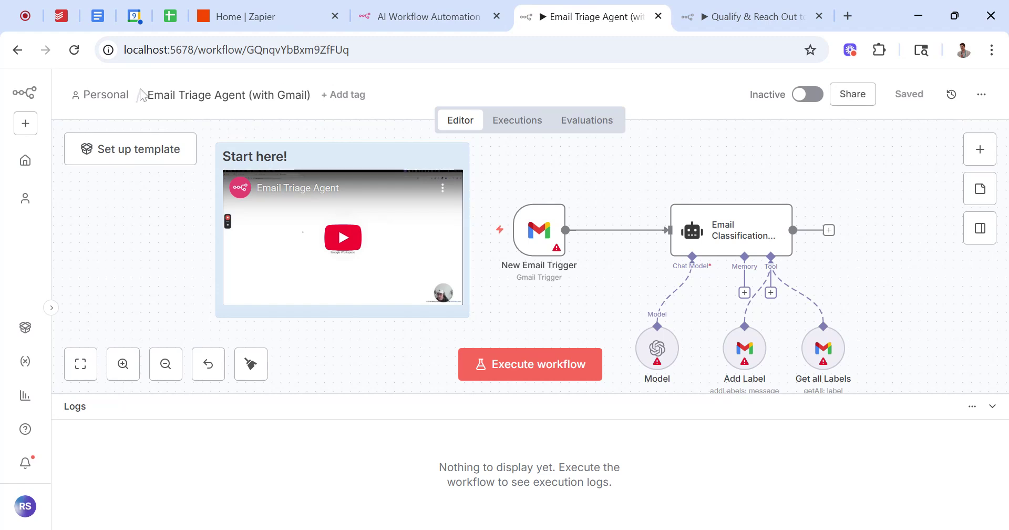
pyautogui.click(107, 95)
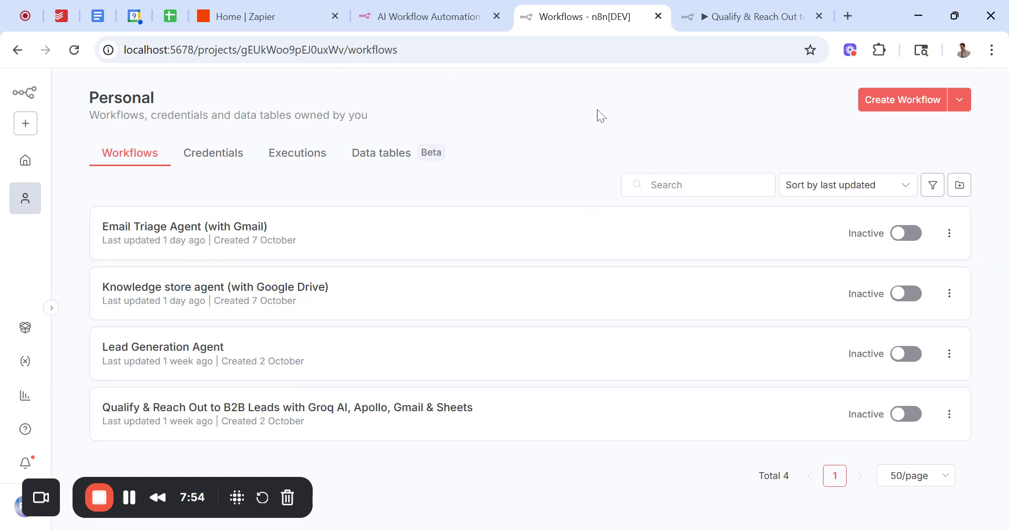
# Step: Revisit the n8n website and look over its Community and Docs options
pyautogui.click(423, 16)
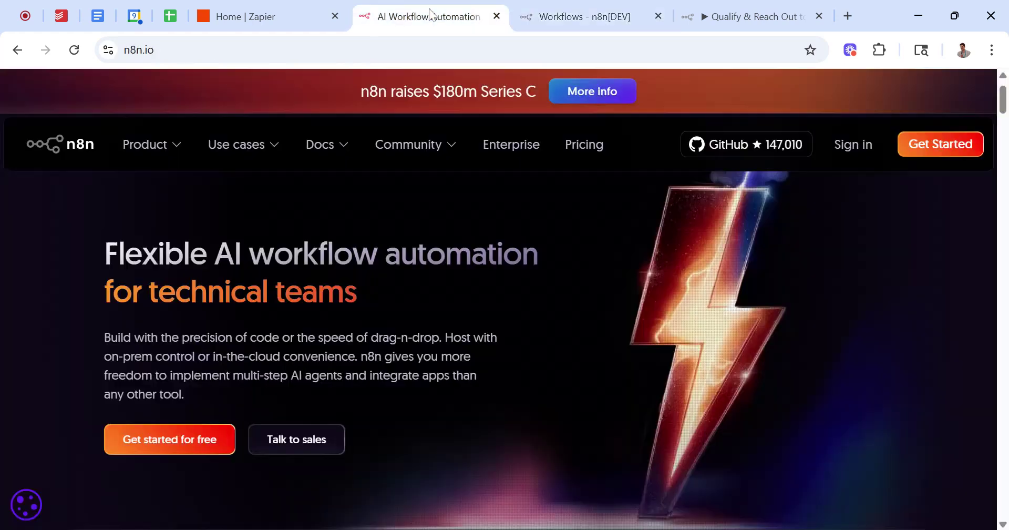
pyautogui.moveTo(420, 148)
pyautogui.moveTo(309, 145)
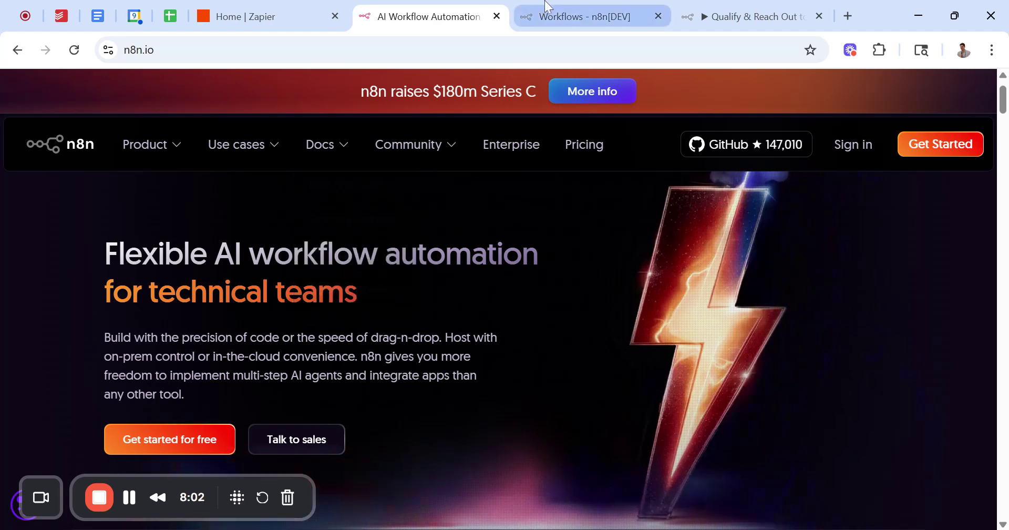
# Step: Return to the local n8n instance and open the Email Triage Agent (with Gmail) workflow in the editor
pyautogui.click(631, 3)
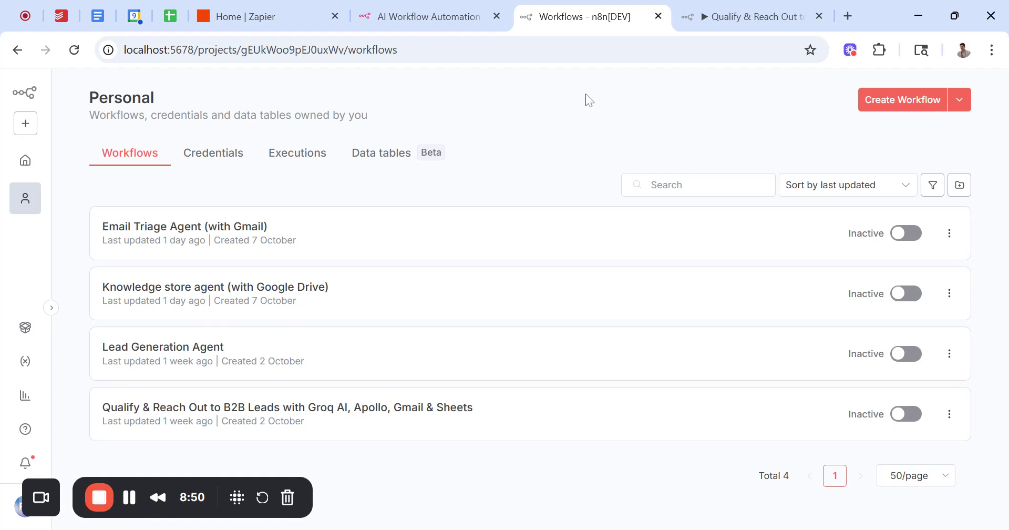
pyautogui.click(364, 243)
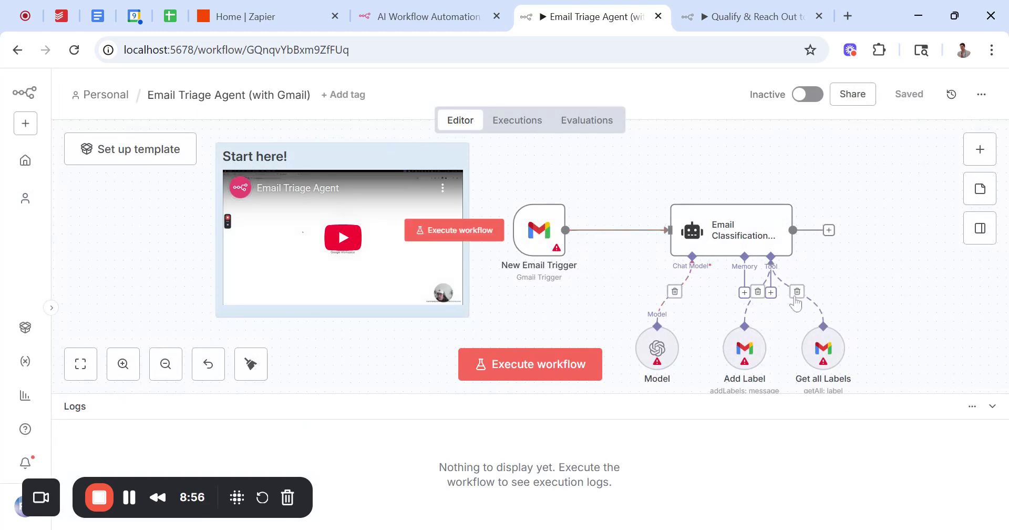
# Step: Examine the Email Triage Agent canvas, from the New Email Trigger to the Email Classification Agent with its model and Gmail label tools
pyautogui.hscroll(1, 794, 302)
pyautogui.scroll(-1, 796, 304)
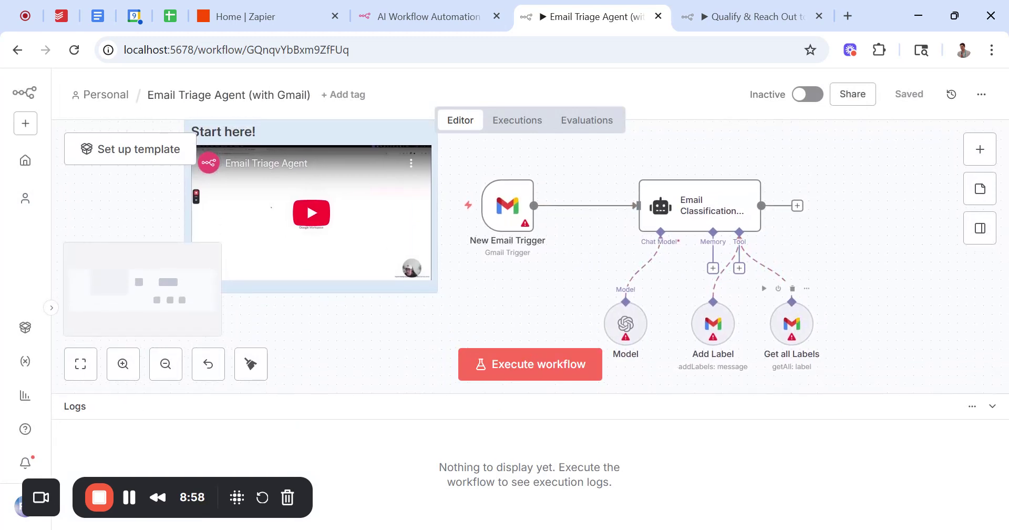
pyautogui.moveTo(390, 220)
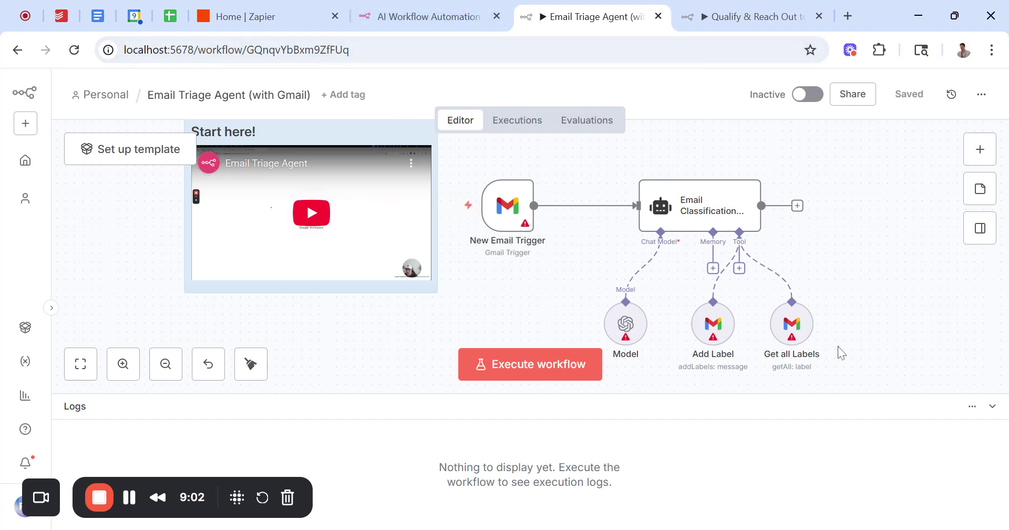
pyautogui.moveTo(410, 237)
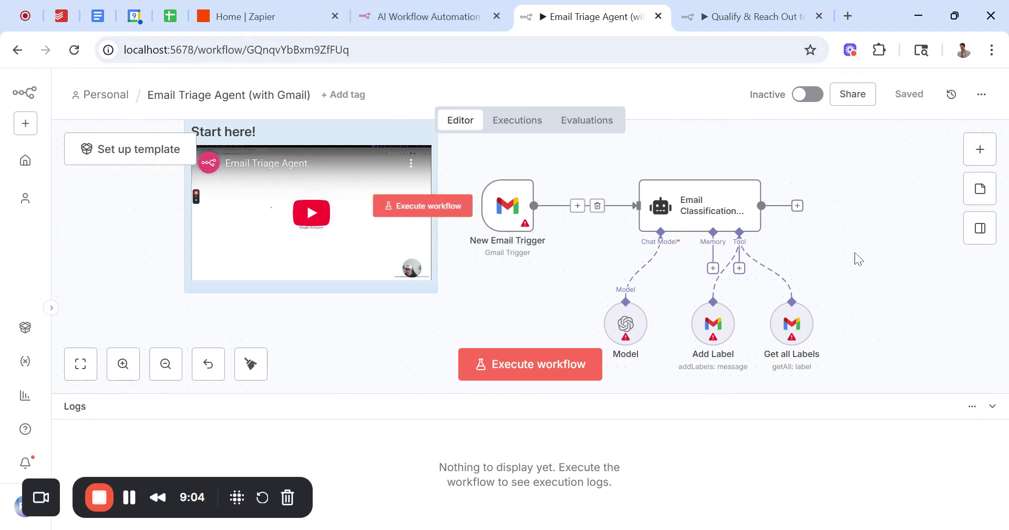
pyautogui.moveTo(620, 224)
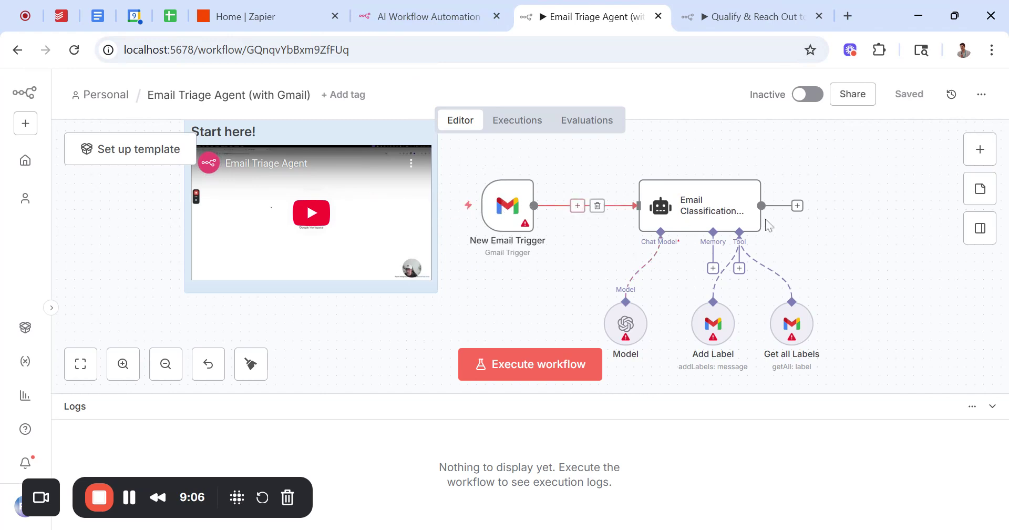
pyautogui.moveTo(503, 225)
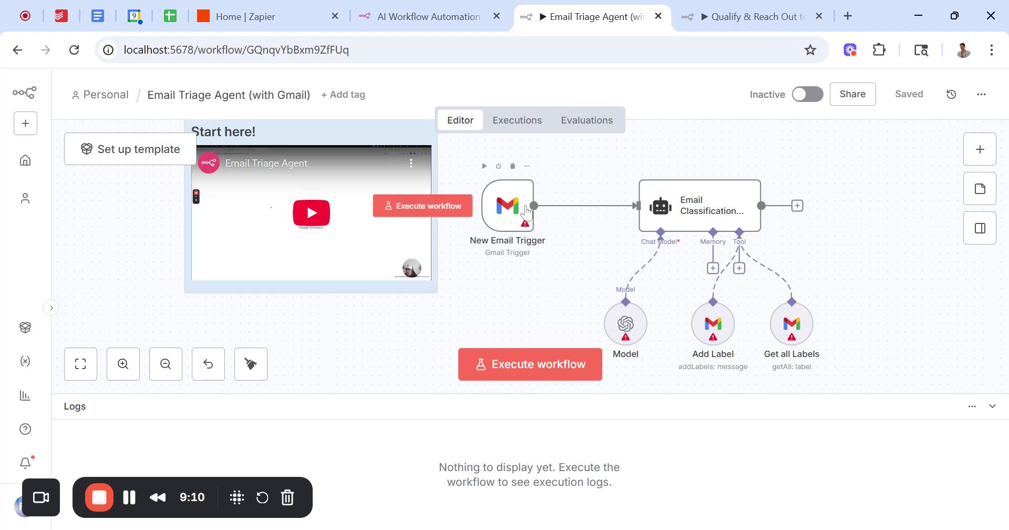
pyautogui.moveTo(506, 200)
pyautogui.moveTo(688, 208)
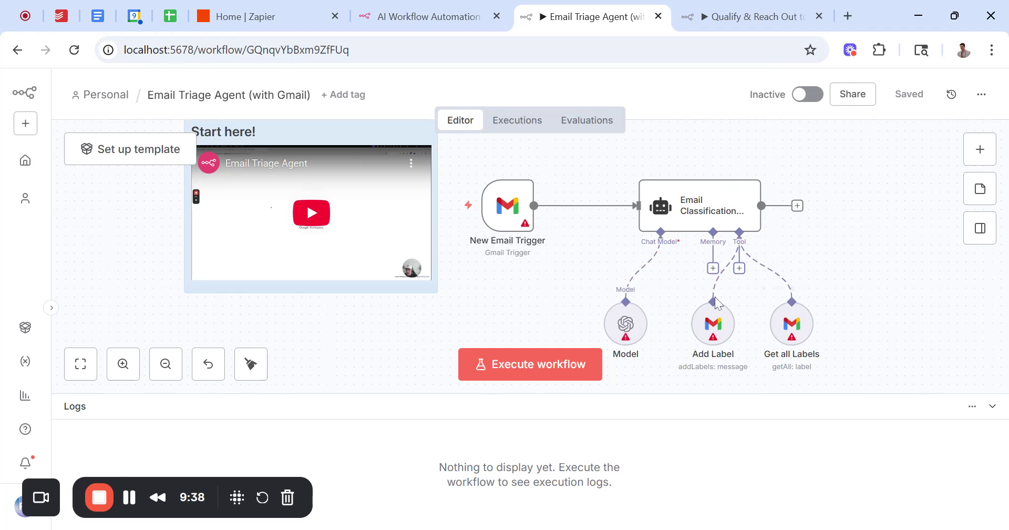
# Step: Open the New Email Trigger node and check its credential choices without selecting one
pyautogui.doubleClick(509, 210)
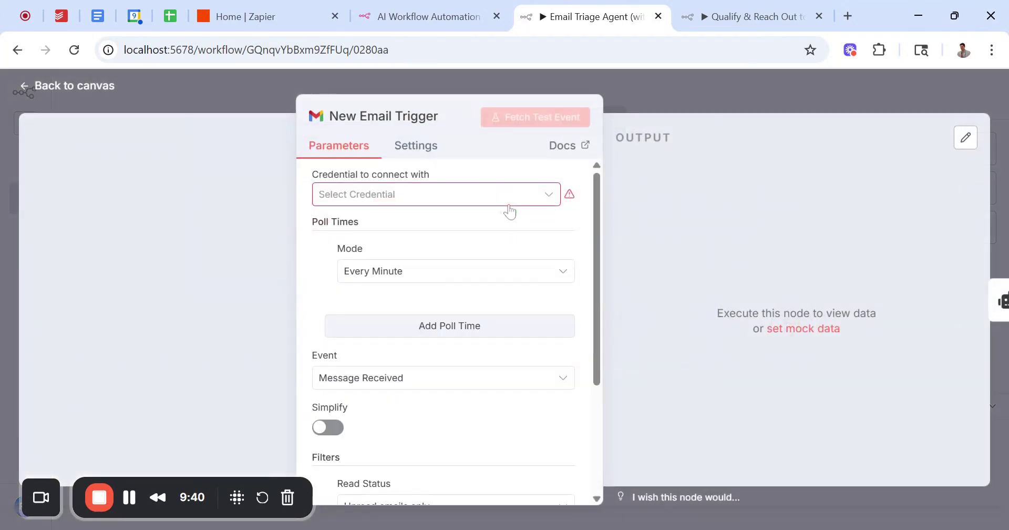
pyautogui.click(440, 202)
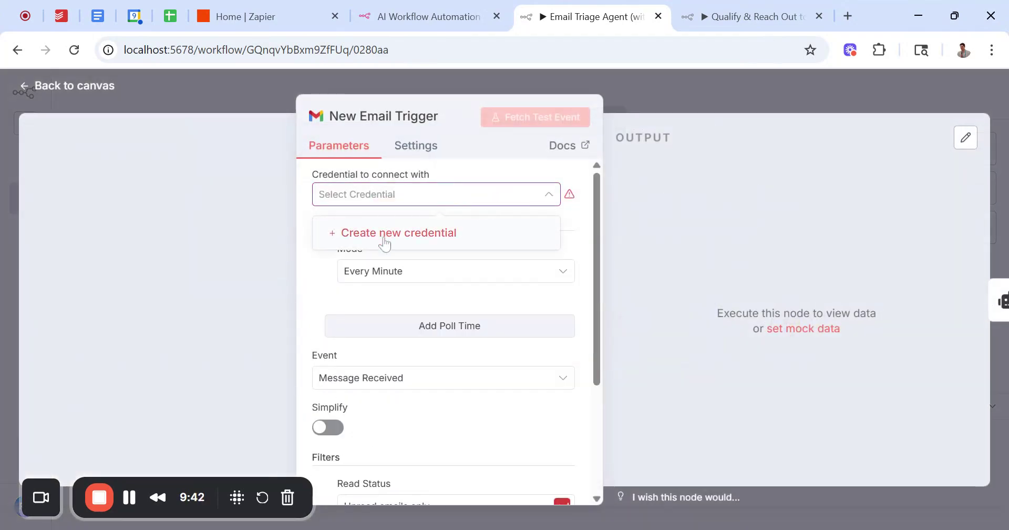
pyautogui.click(505, 204)
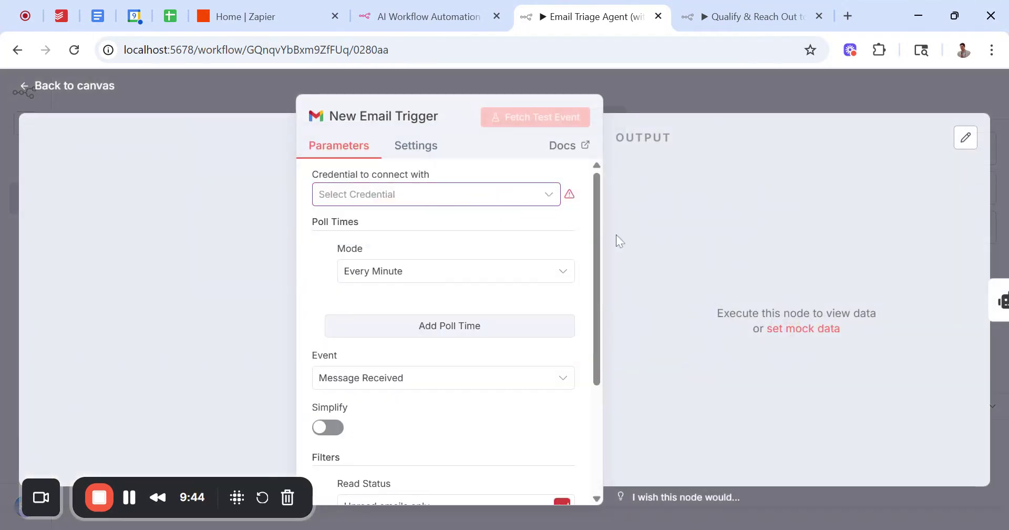
# Step: Review the New Email Trigger's poll times, event and filter parameters, and return to the workflow canvas
pyautogui.scroll(-1, 443, 239)
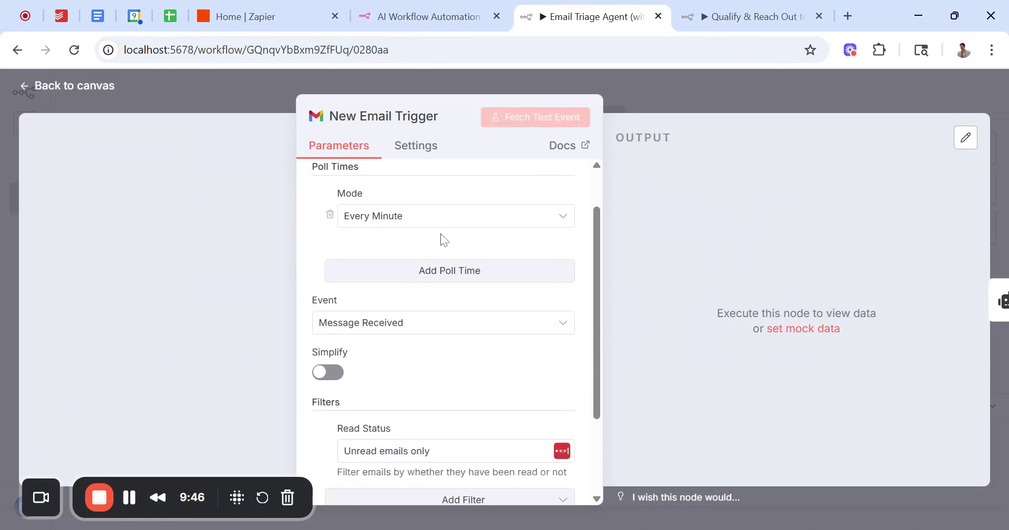
pyautogui.scroll(-2, 462, 318)
pyautogui.scroll(2, 464, 319)
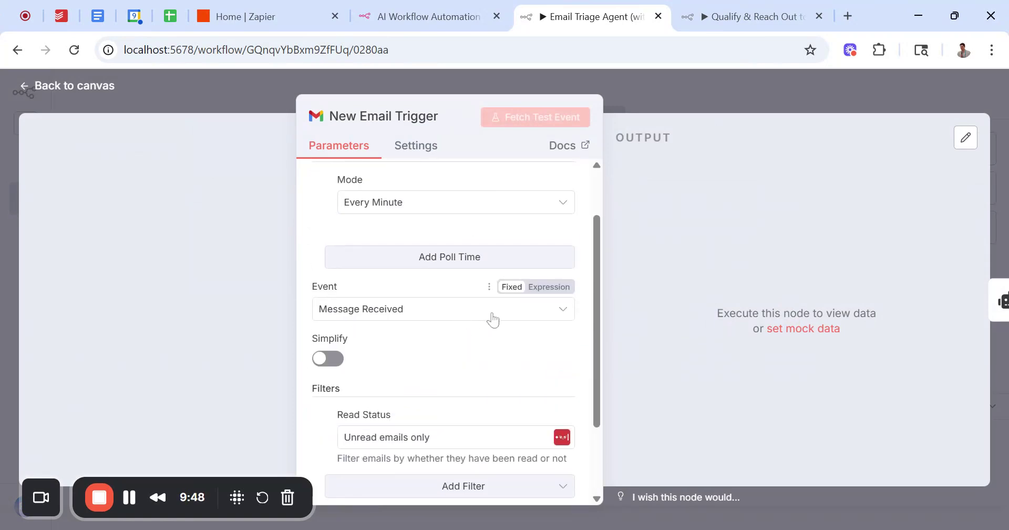
pyautogui.scroll(2, 419, 373)
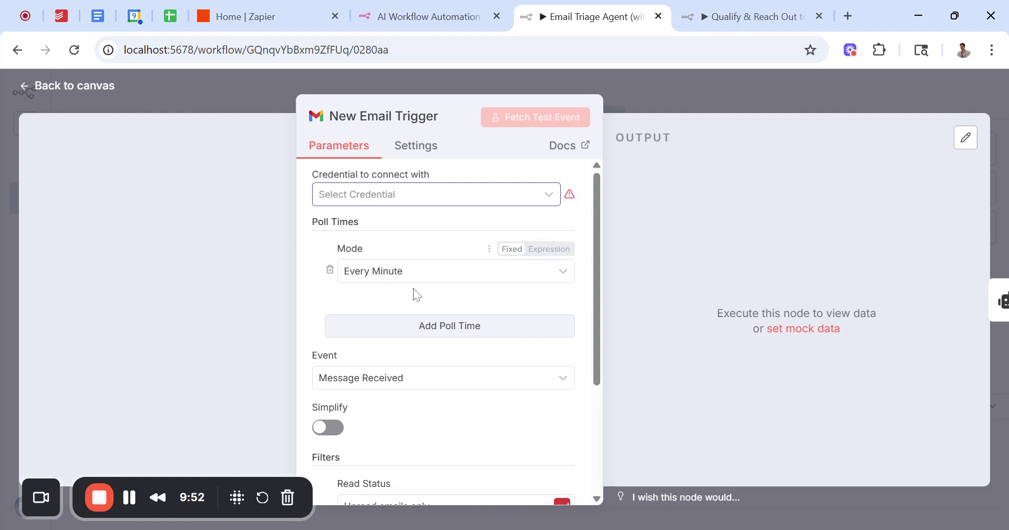
pyautogui.scroll(-2, 414, 293)
pyautogui.scroll(-3, 414, 294)
pyautogui.scroll(5, 414, 292)
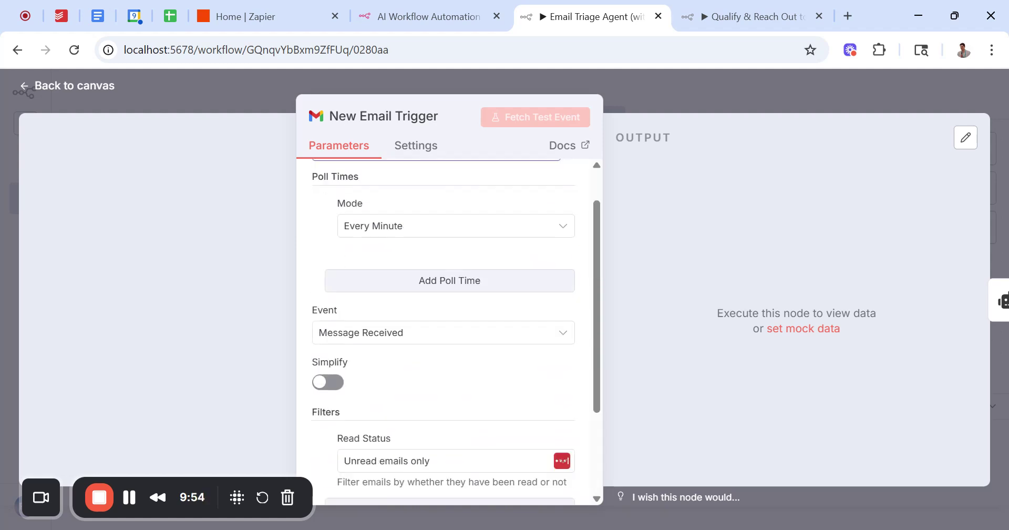
pyautogui.click(888, 93)
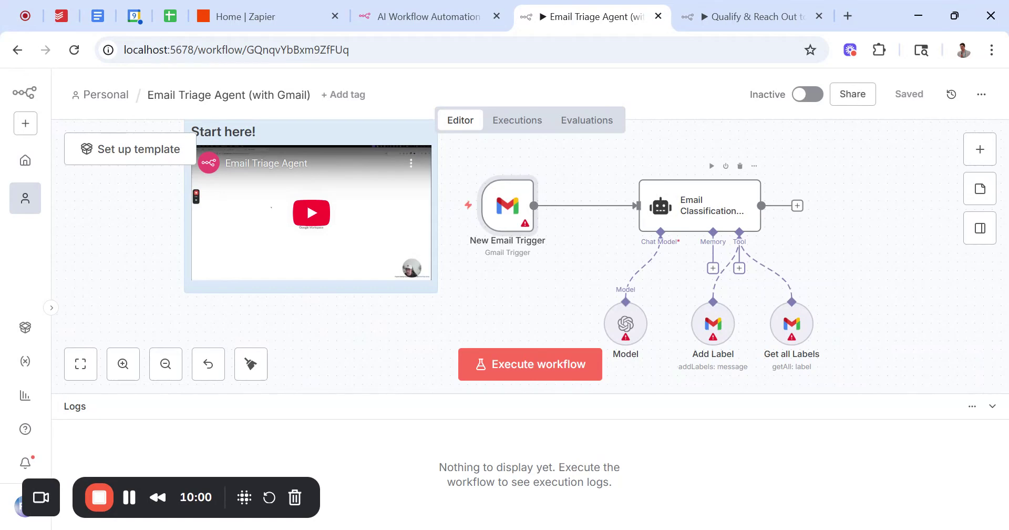
# Step: Open the Email Classification Agent node and read its user message prompt through to the end
pyautogui.doubleClick(682, 212)
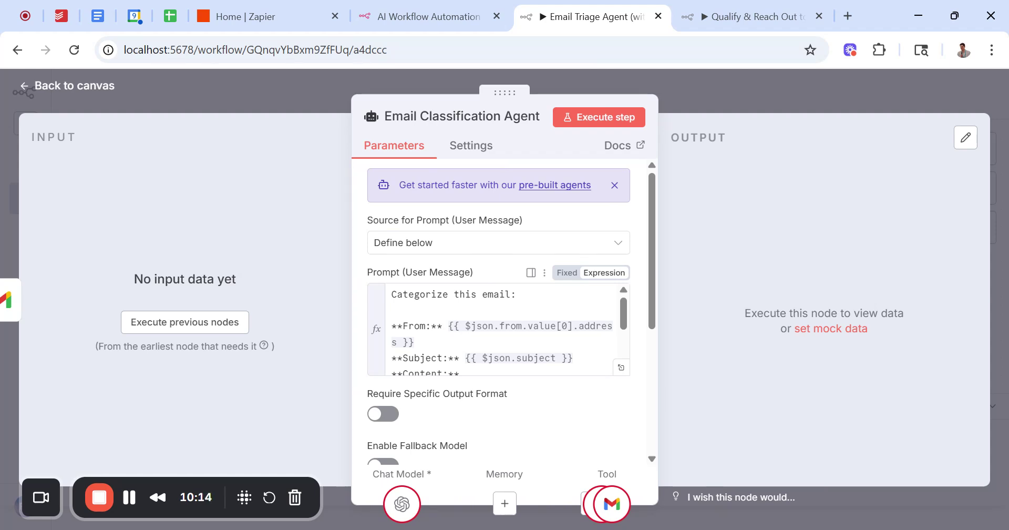
pyautogui.scroll(-3, 502, 328)
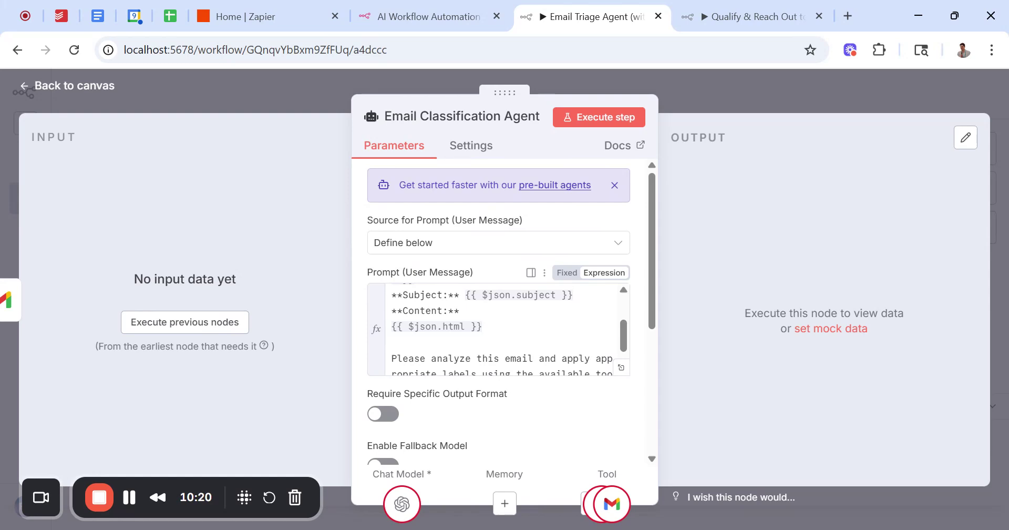
pyautogui.scroll(-2, 502, 328)
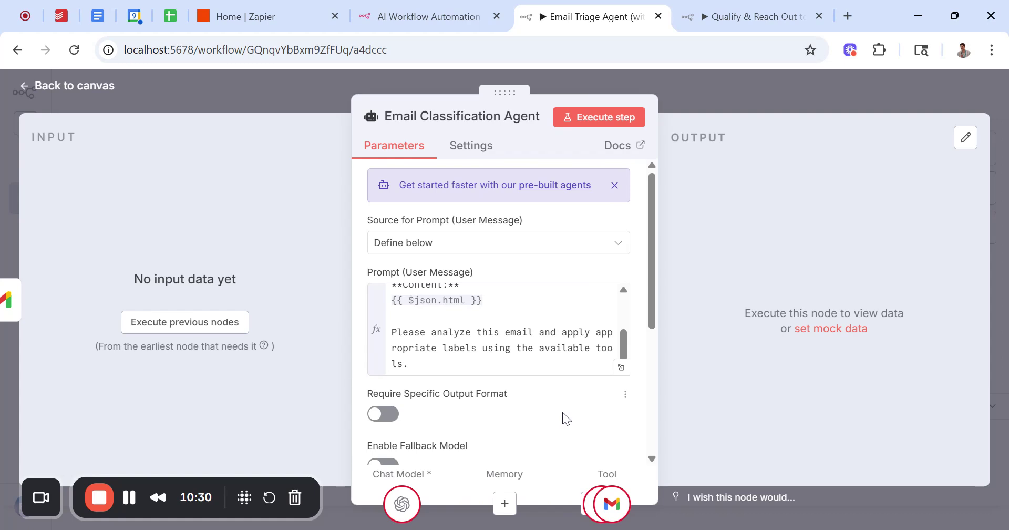
pyautogui.scroll(-1, 565, 418)
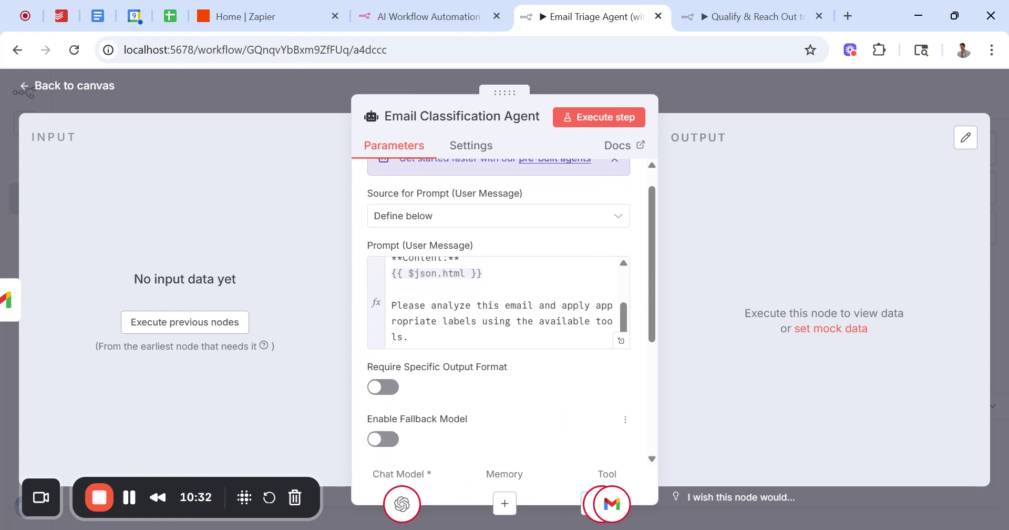
# Step: Read the Email Classification Agent's system message, covering its tools, instructions and response format
pyautogui.scroll(-3, 489, 379)
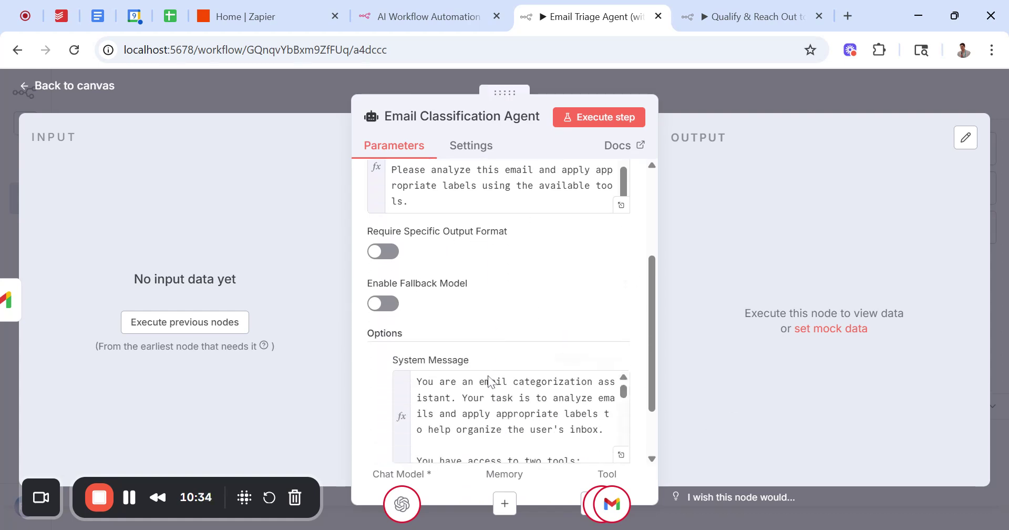
pyautogui.scroll(-2, 518, 335)
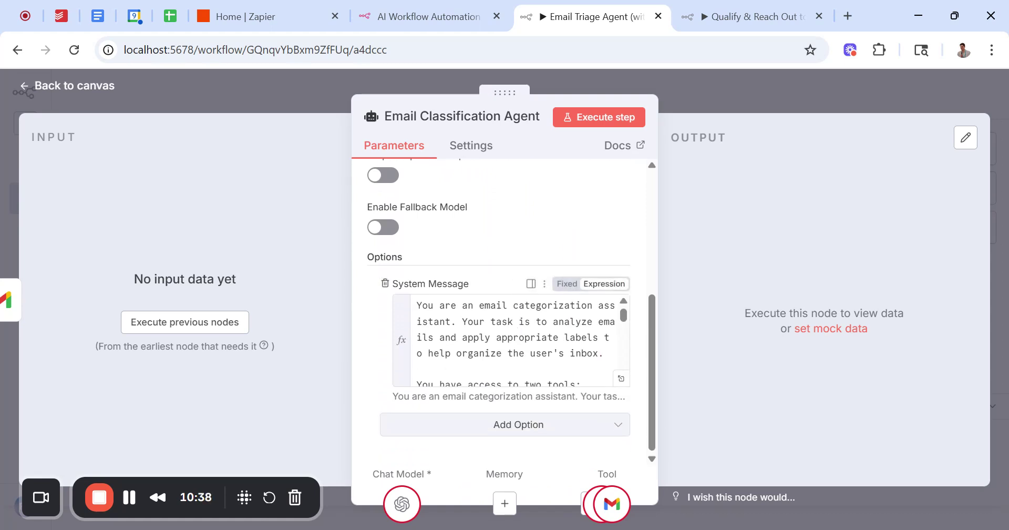
pyautogui.scroll(-5, 513, 340)
pyautogui.scroll(2, 512, 341)
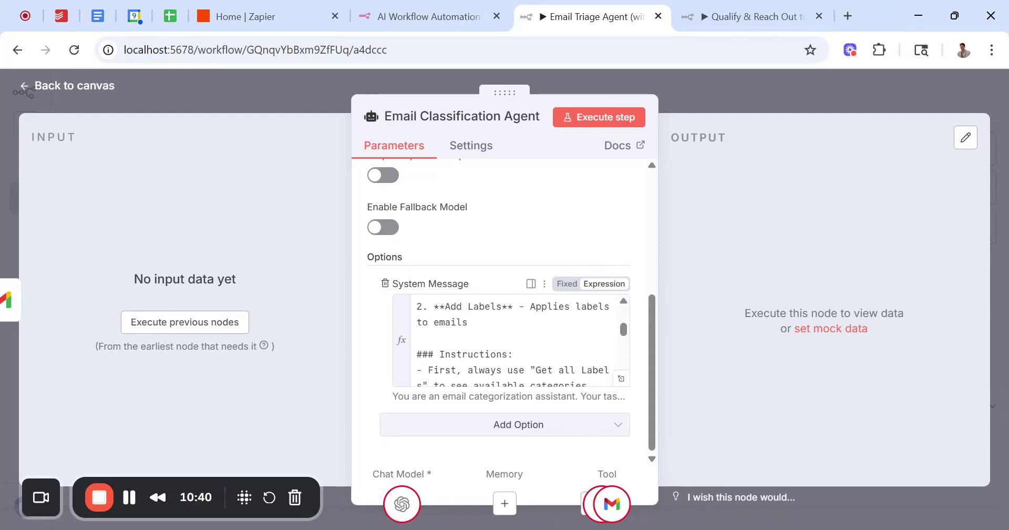
pyautogui.scroll(3, 512, 340)
pyautogui.scroll(-2, 512, 340)
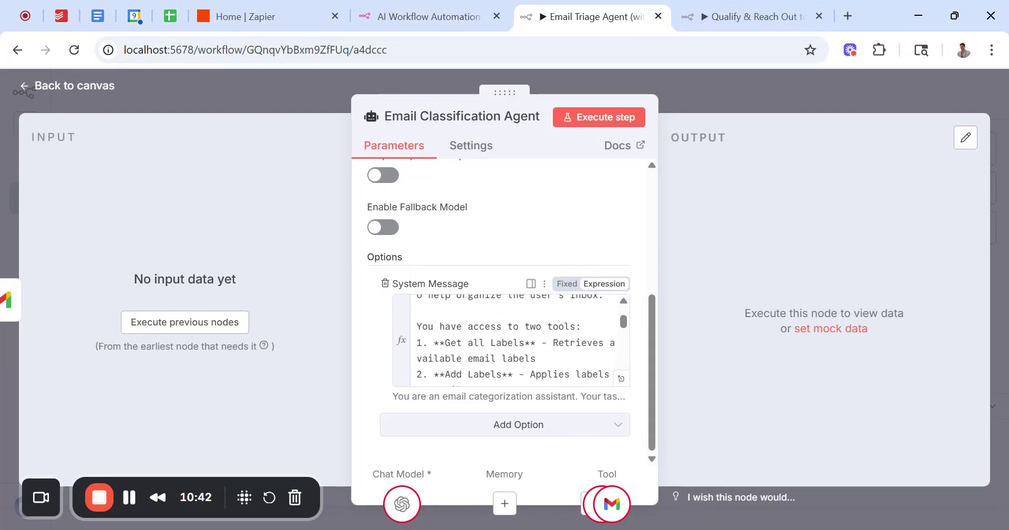
pyautogui.scroll(-1, 512, 340)
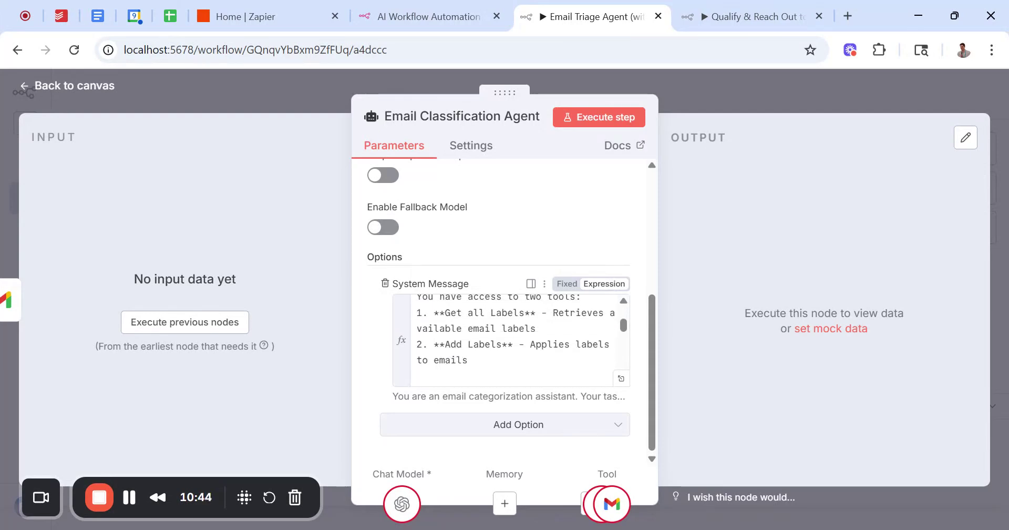
pyautogui.scroll(-2, 512, 340)
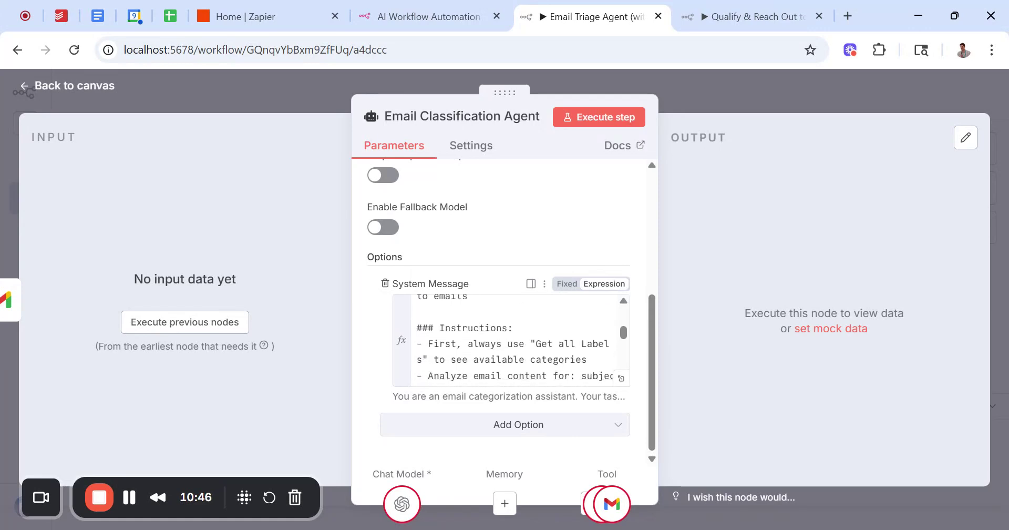
pyautogui.scroll(-2, 513, 340)
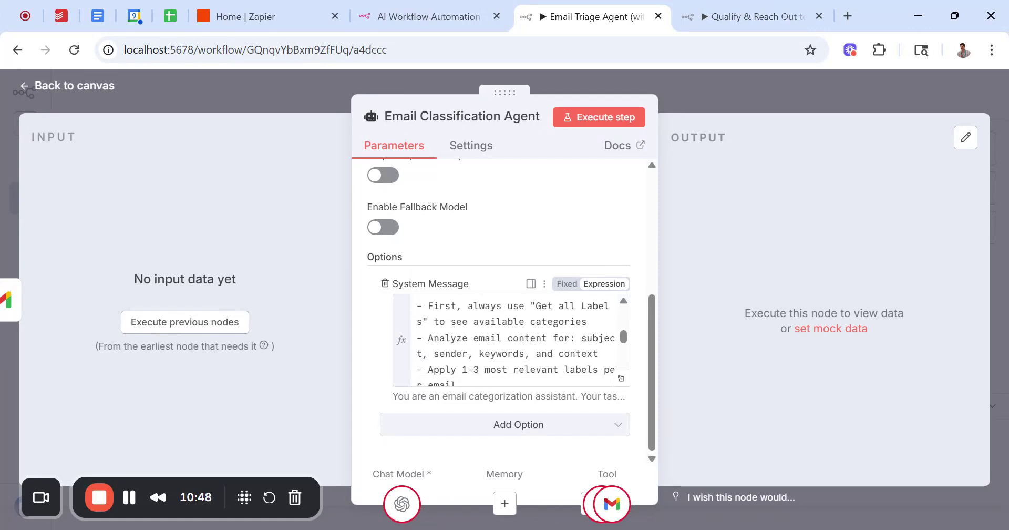
pyautogui.scroll(-4, 512, 340)
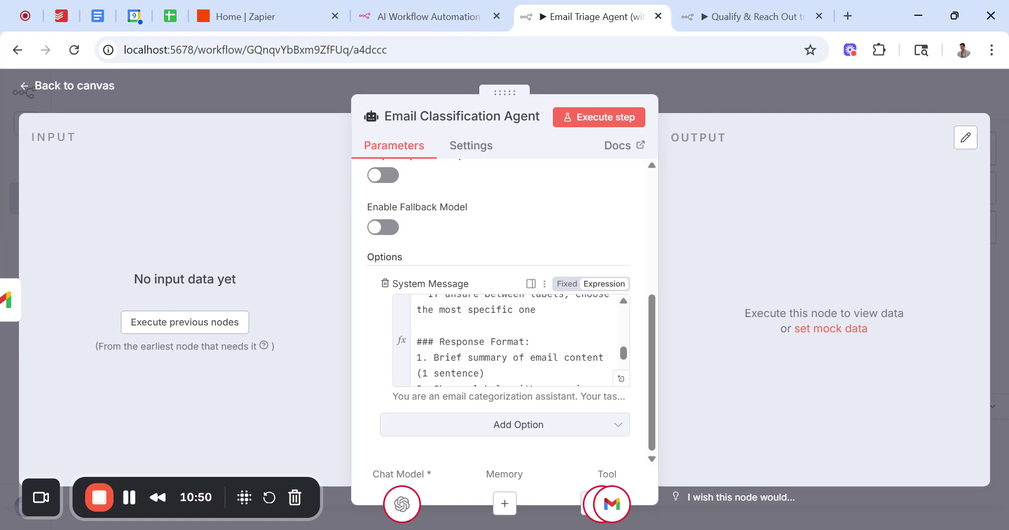
pyautogui.scroll(-3, 513, 340)
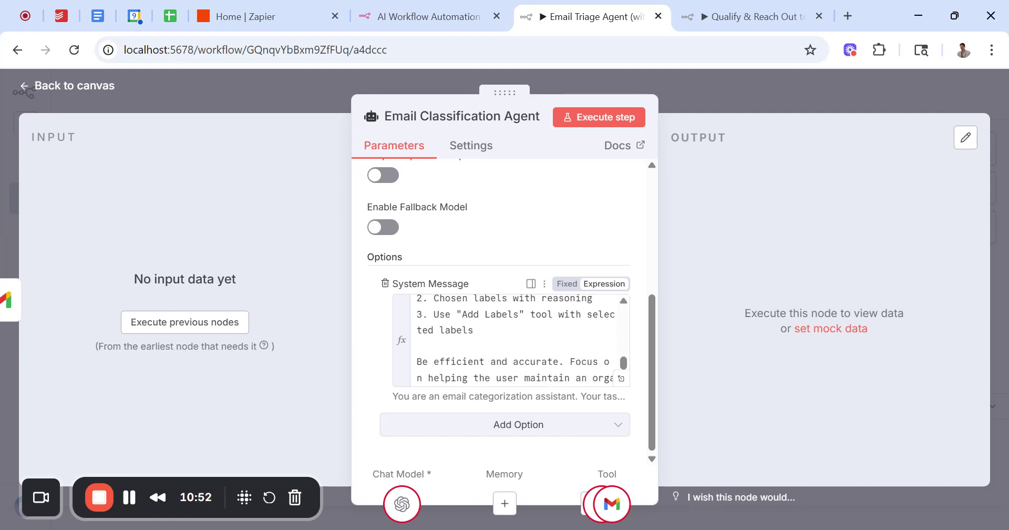
# Step: Go back to the start of the agent's user prompt and compare it with the system message below
pyautogui.scroll(10, 512, 340)
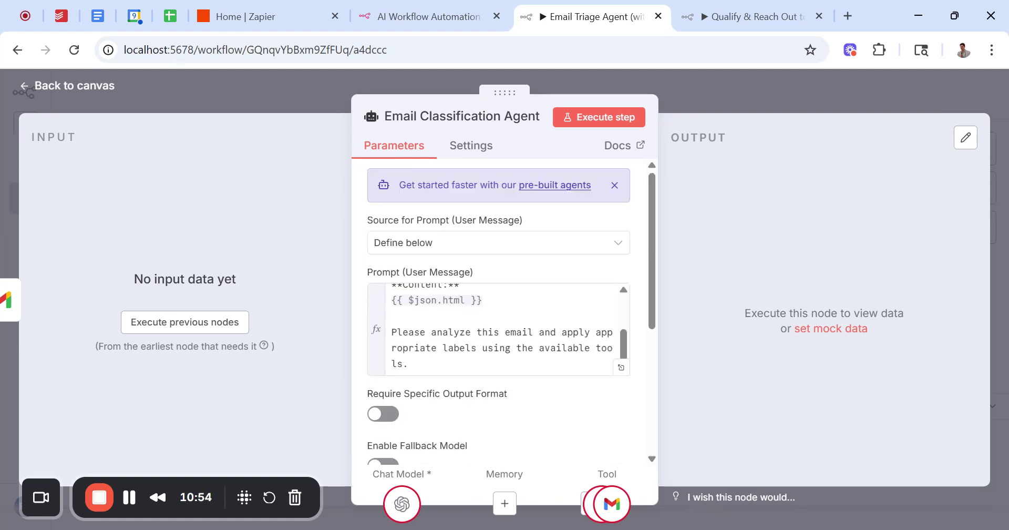
pyautogui.scroll(5, 499, 328)
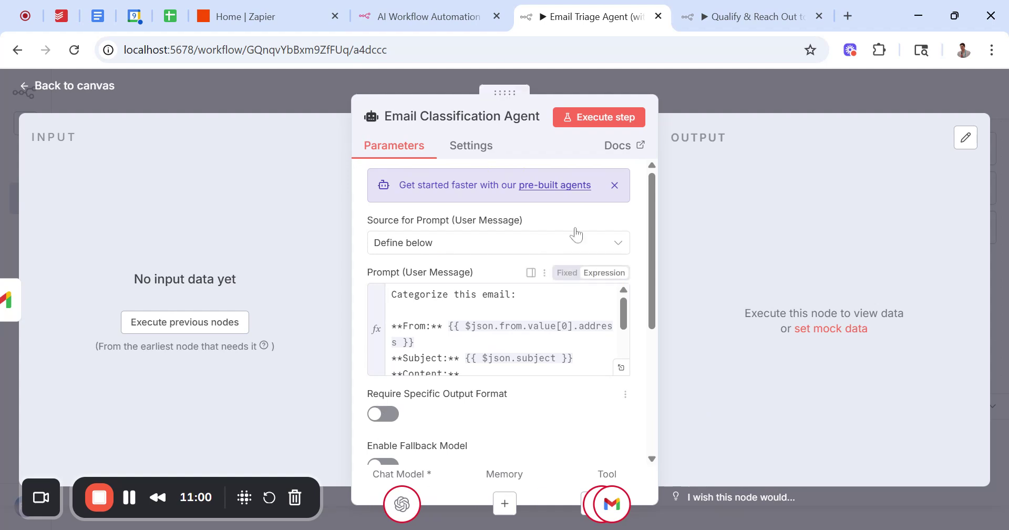
pyautogui.scroll(-5, 513, 451)
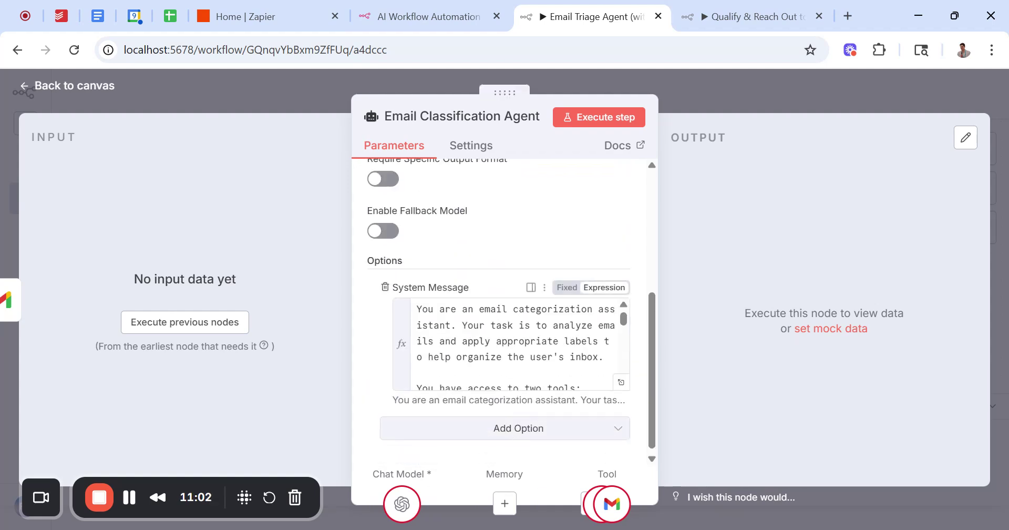
pyautogui.scroll(1, 513, 347)
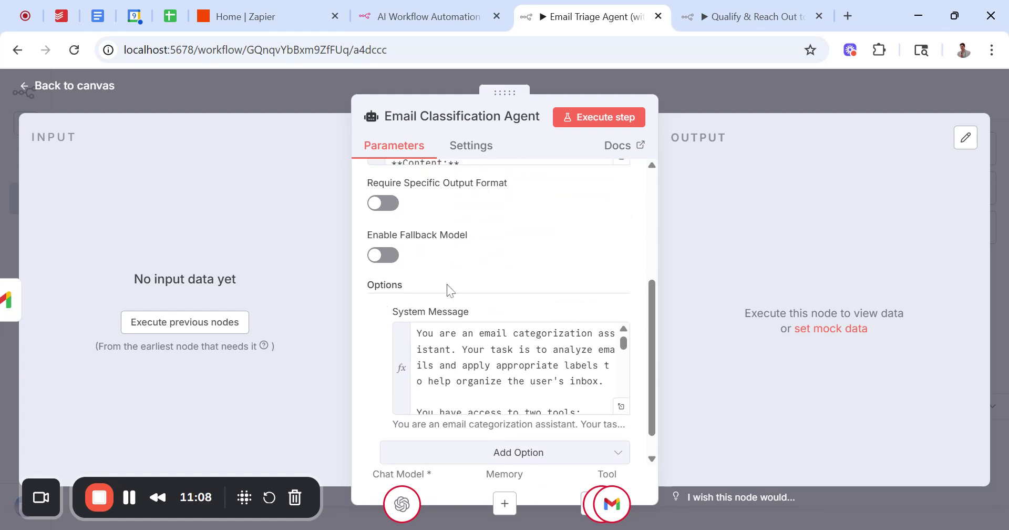
pyautogui.scroll(5, 447, 286)
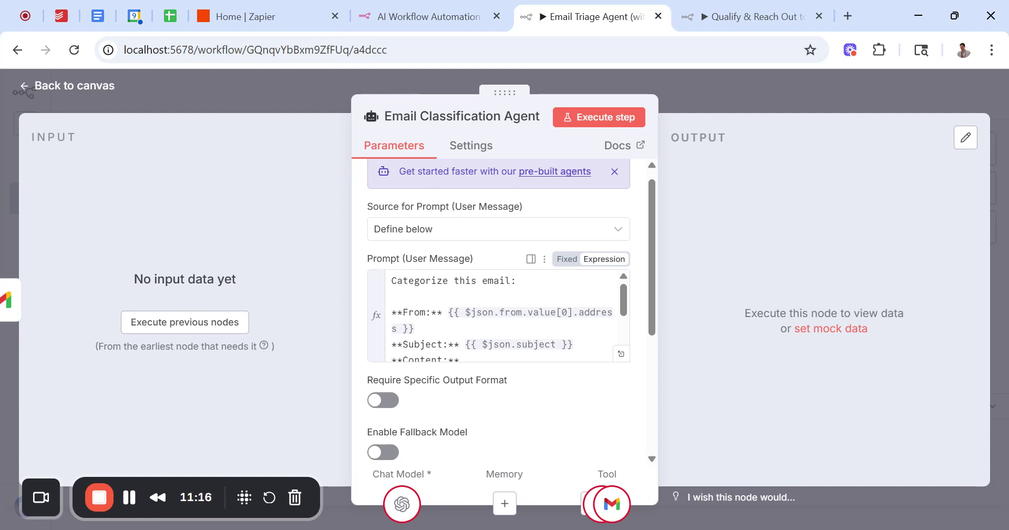
# Step: Go through the agent's user prompt and system message once more, down to the system message's closing lines
pyautogui.scroll(-3, 502, 315)
pyautogui.scroll(-2, 502, 315)
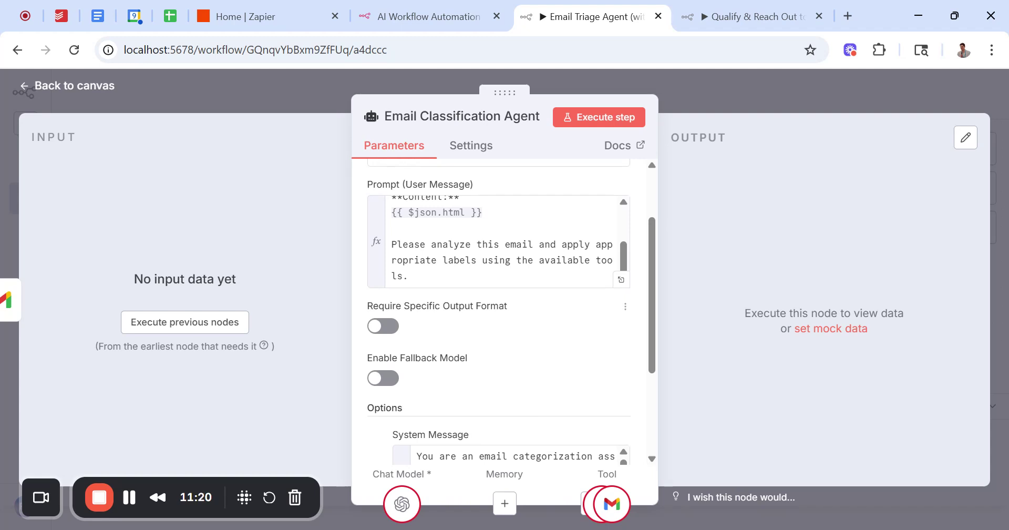
pyautogui.scroll(-3, 577, 339)
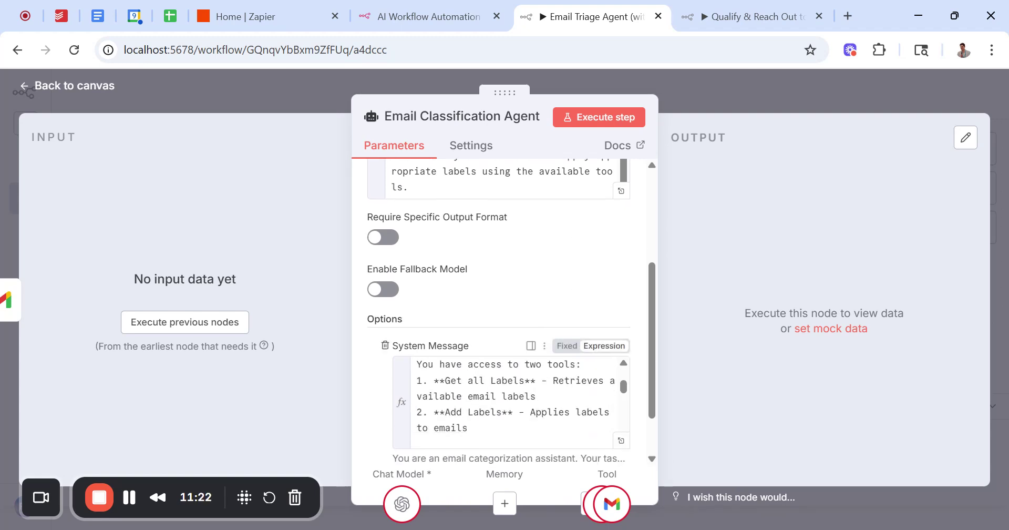
pyautogui.scroll(-5, 512, 402)
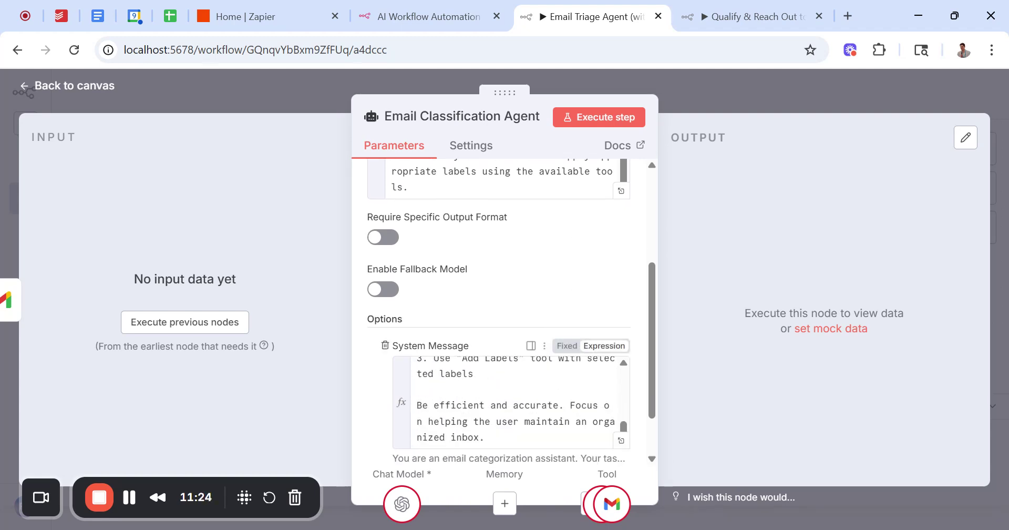
# Step: Review the Email Classification Agent's user prompt once more and return to the workflow canvas
pyautogui.scroll(10, 528, 316)
pyautogui.scroll(3, 528, 320)
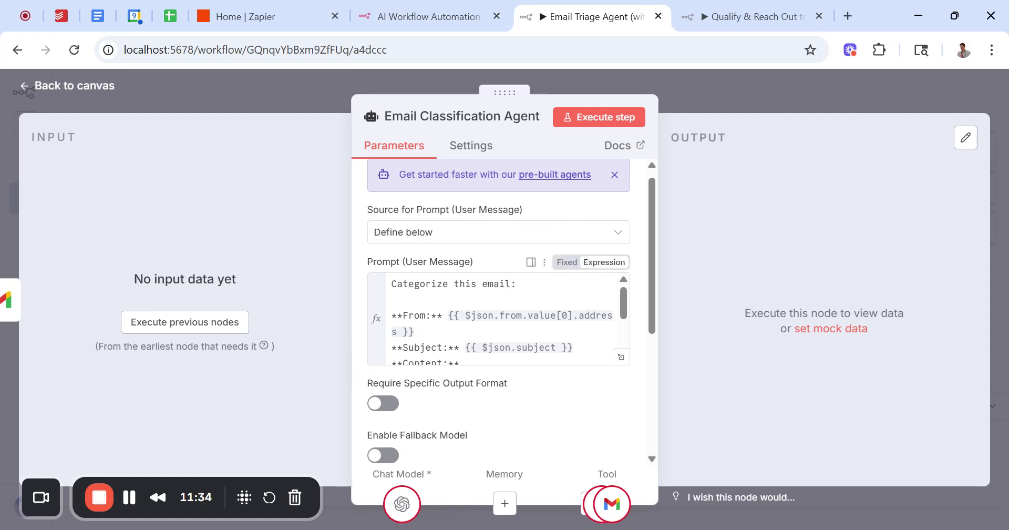
pyautogui.scroll(-3, 499, 318)
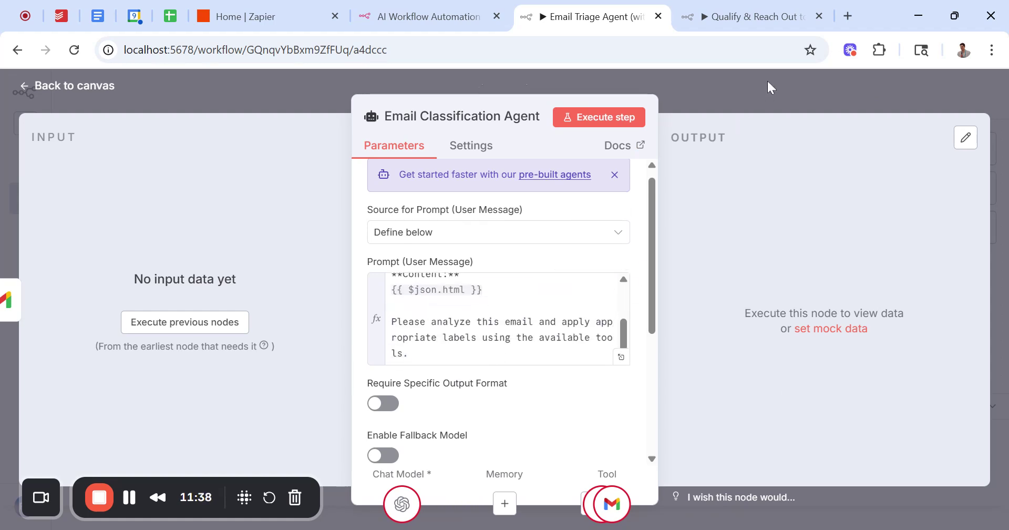
pyautogui.click(733, 96)
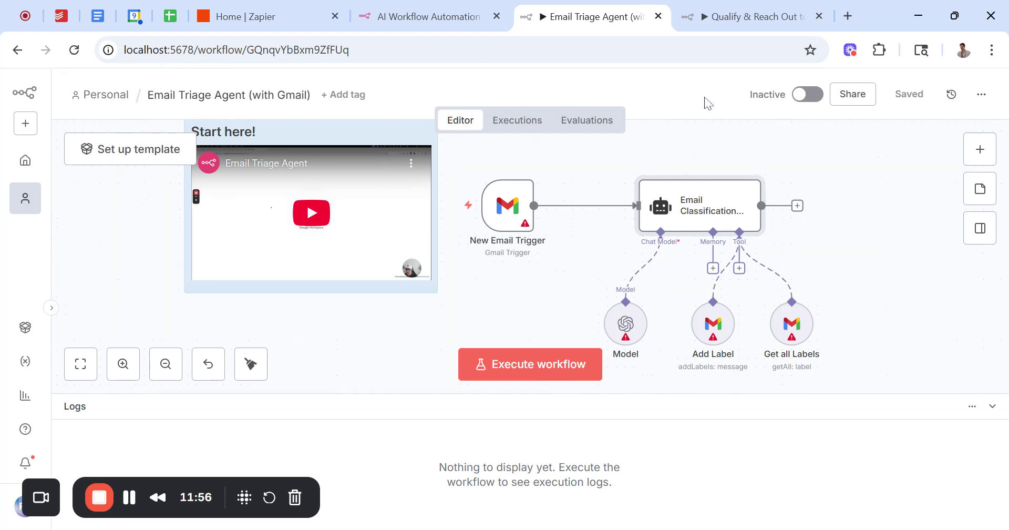
# Step: Switch to the Qualify & Reach Out to B2B Leads workflow and look over its flow from the three triggers to the sheet-append node
pyautogui.click(728, 9)
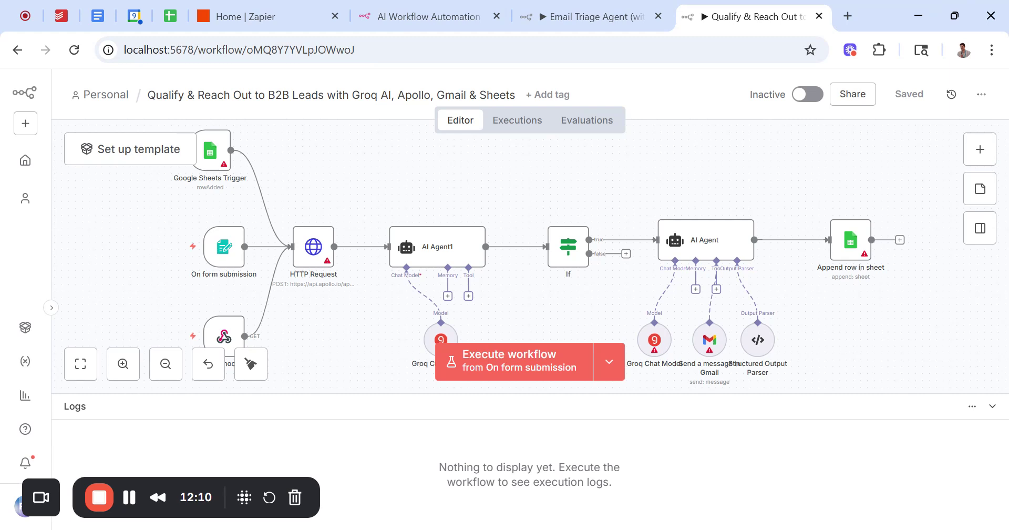
pyautogui.hscroll(-1, 401, 180)
pyautogui.hscroll(1, 401, 181)
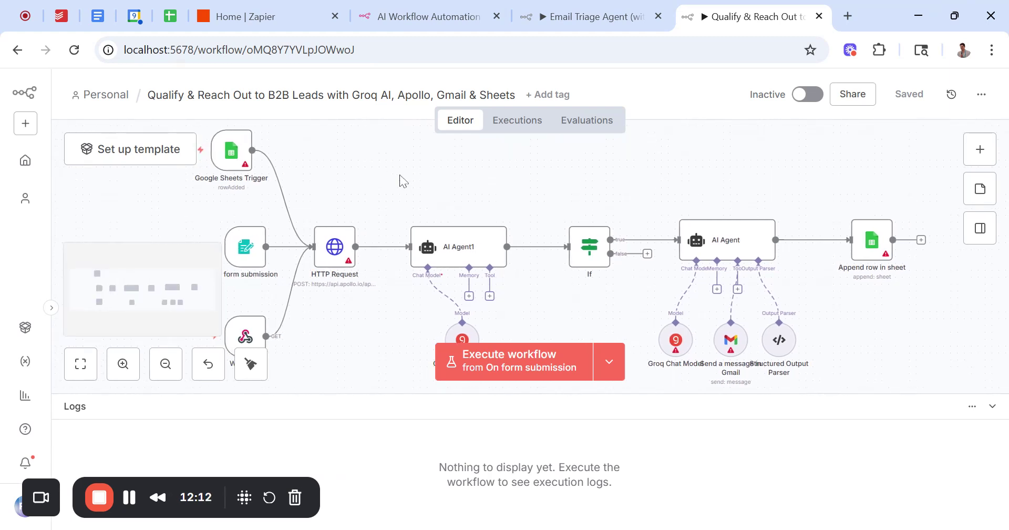
pyautogui.scroll(-1, 401, 180)
pyautogui.scroll(1, 401, 180)
pyautogui.hscroll(-1, 401, 180)
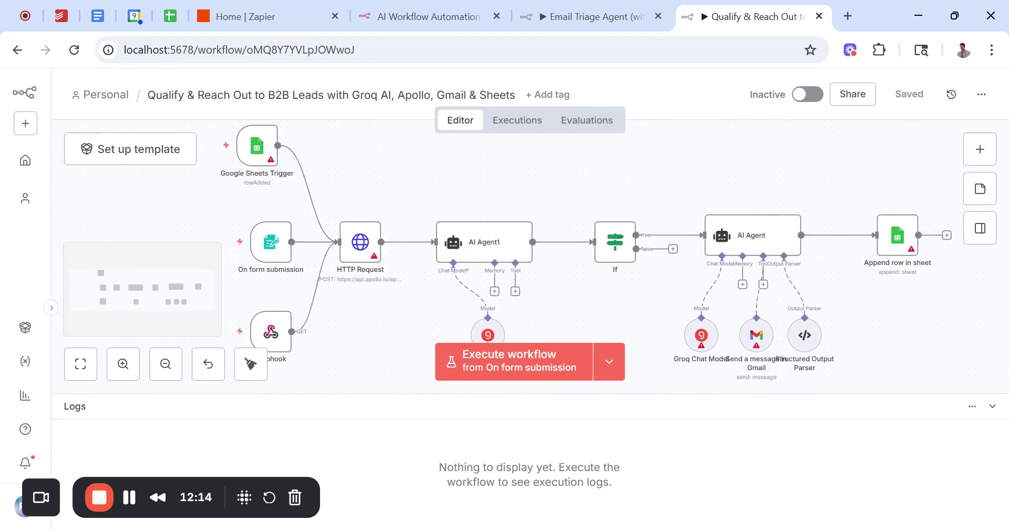
pyautogui.hscroll(2, 401, 180)
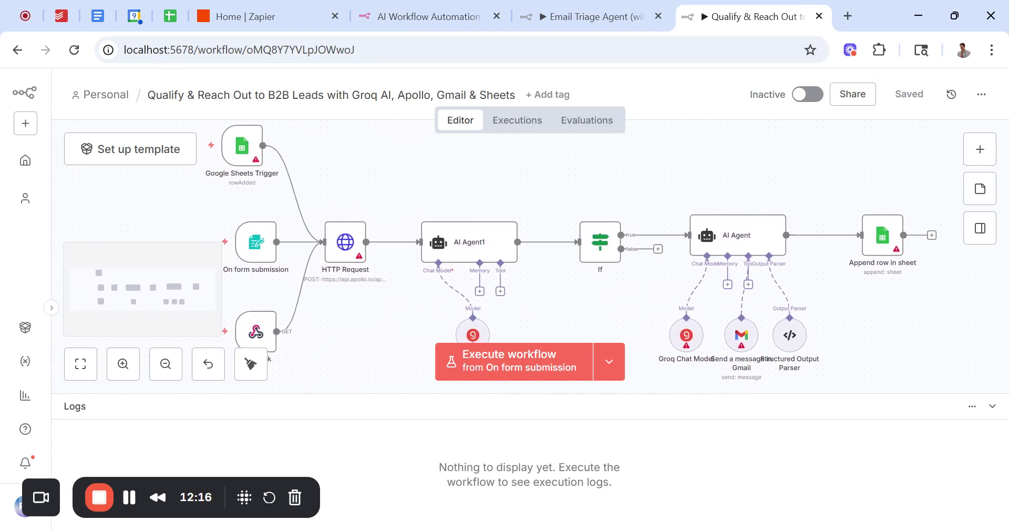
pyautogui.hscroll(5, 423, 265)
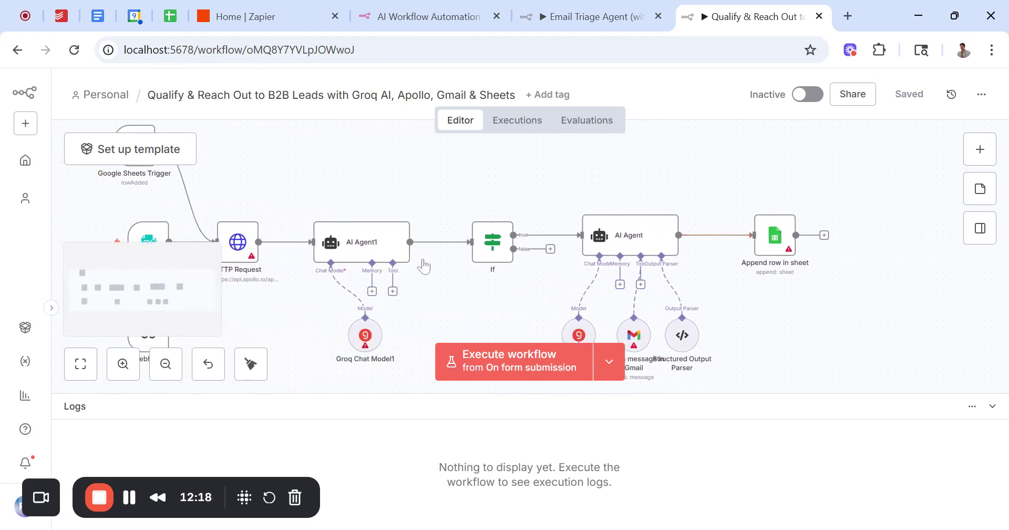
pyautogui.hscroll(-3, 424, 265)
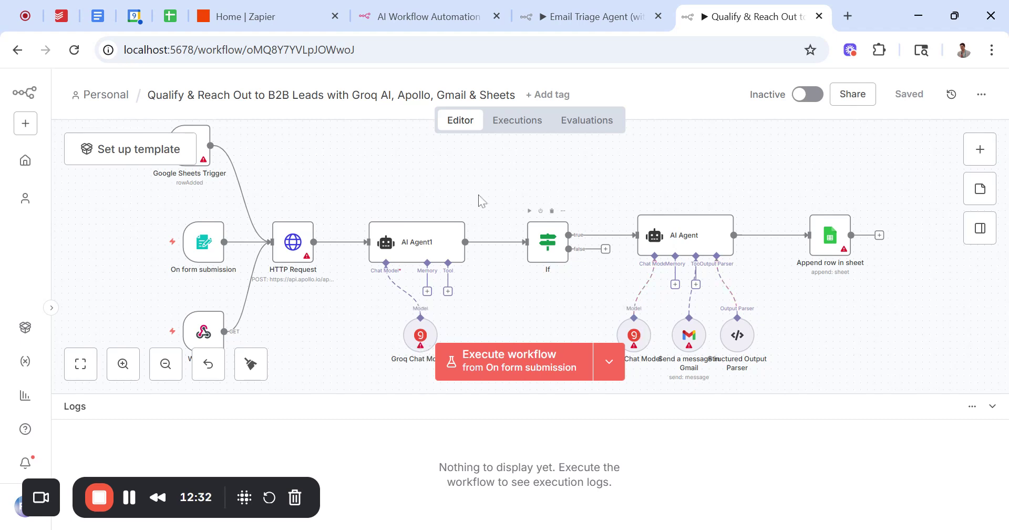
pyautogui.hscroll(-1, 444, 180)
pyautogui.hscroll(-4, 657, 284)
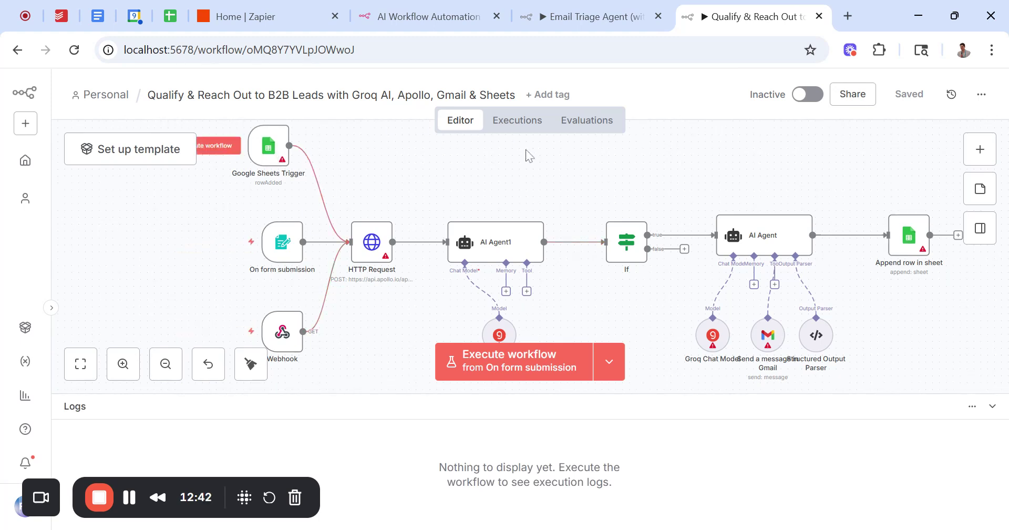
# Step: Open the HTTP Request node, review its method, Apollo URL, authentication and query parameters, and return to the canvas
pyautogui.doubleClick(375, 250)
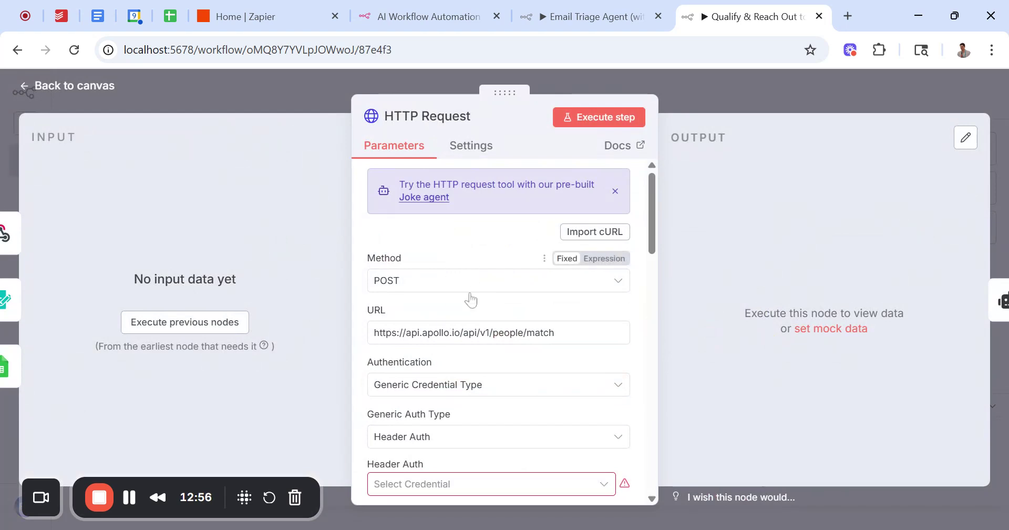
pyautogui.scroll(-1, 465, 321)
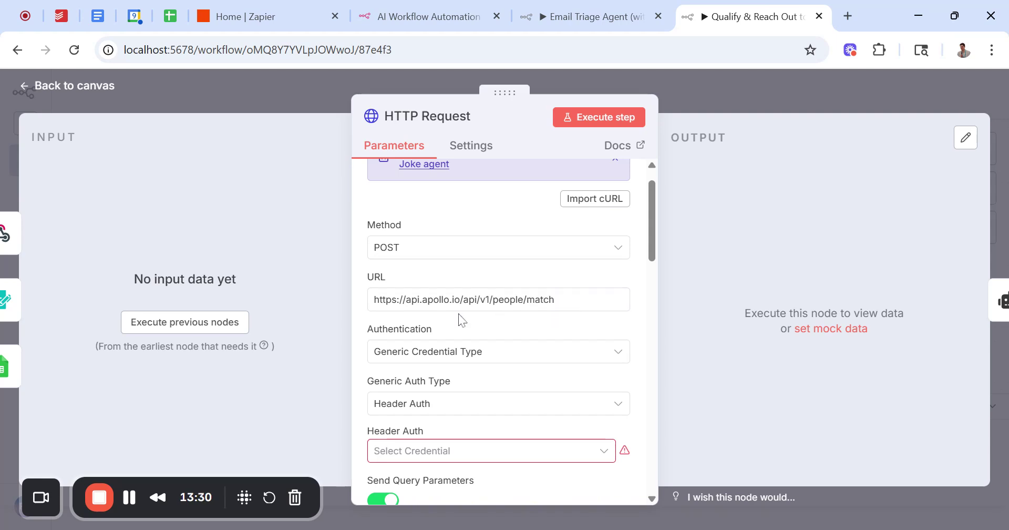
pyautogui.scroll(-1, 459, 314)
pyautogui.scroll(1, 460, 318)
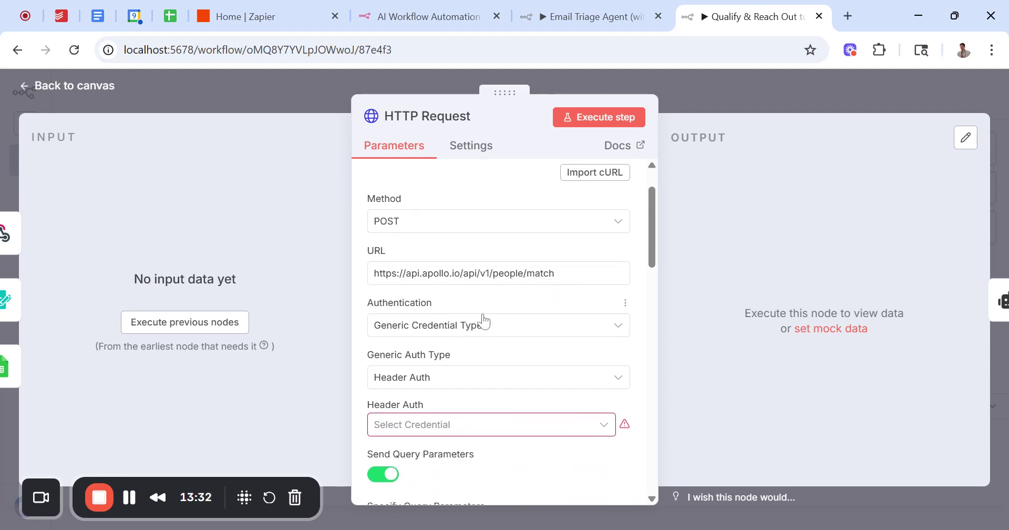
pyautogui.scroll(1, 468, 302)
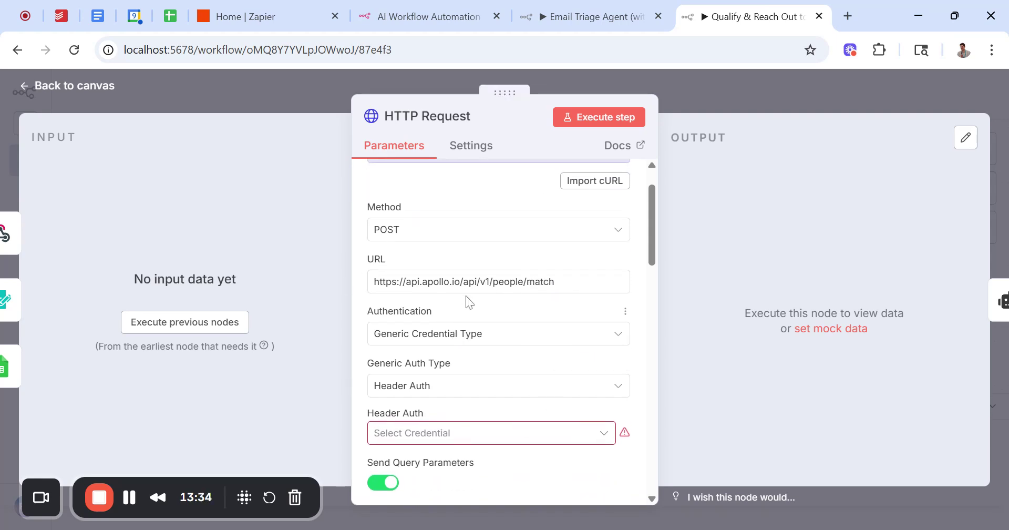
pyautogui.scroll(-15, 467, 299)
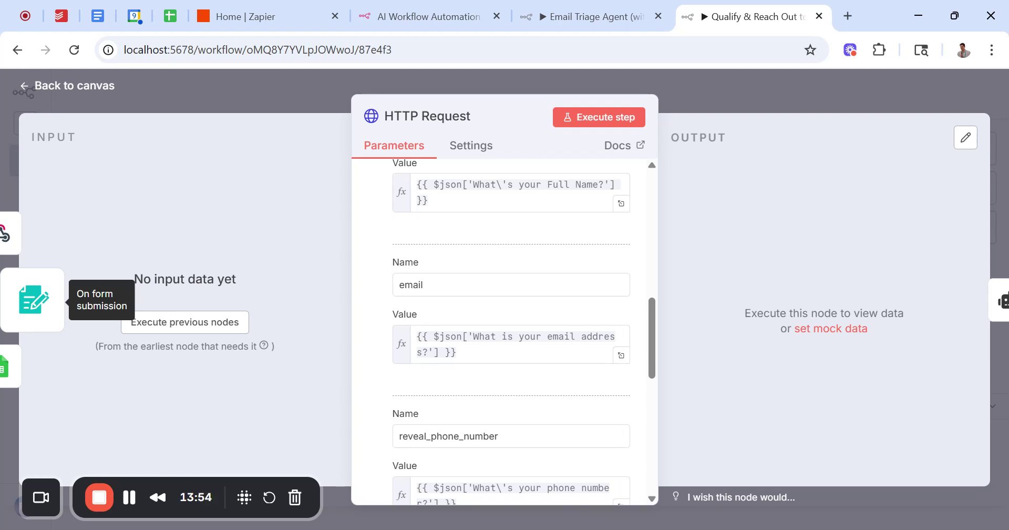
pyautogui.scroll(10, 559, 228)
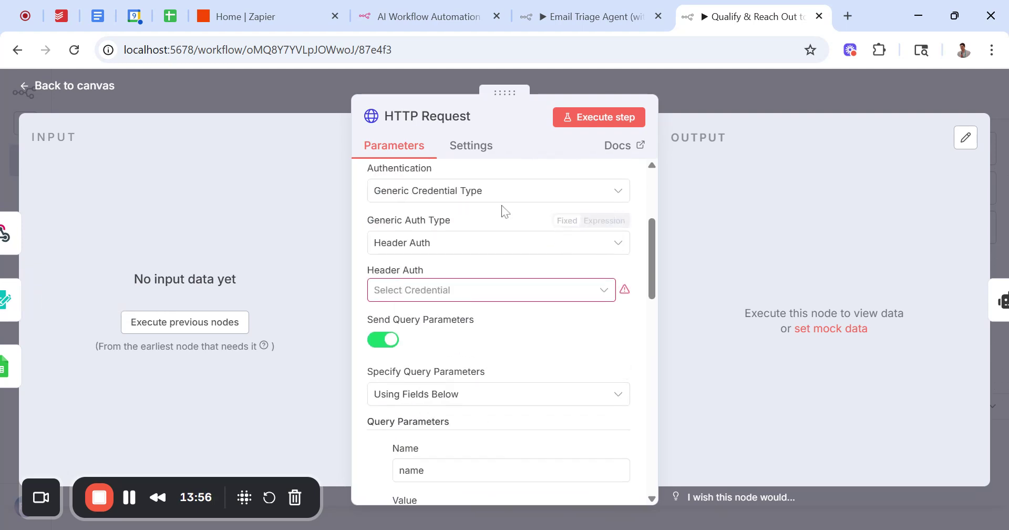
pyautogui.scroll(5, 504, 210)
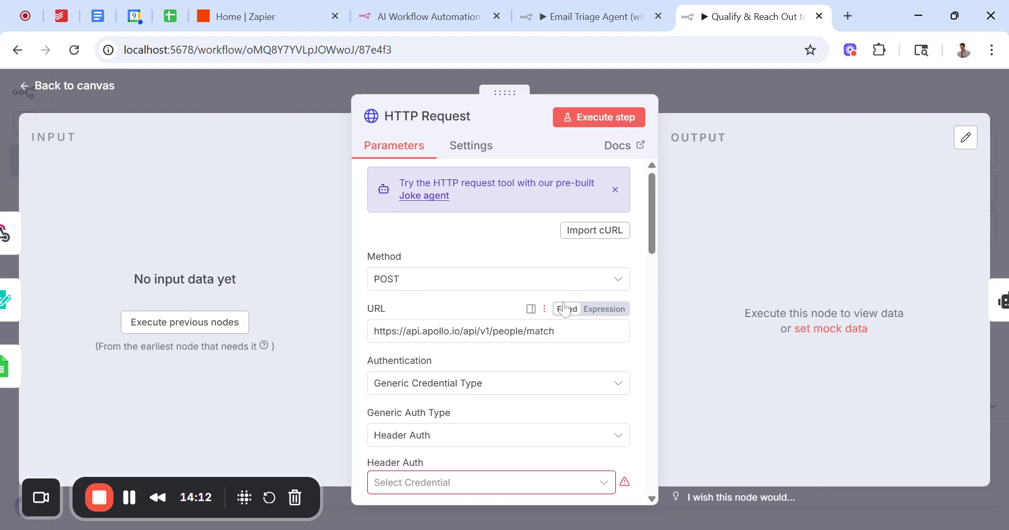
pyautogui.click(723, 90)
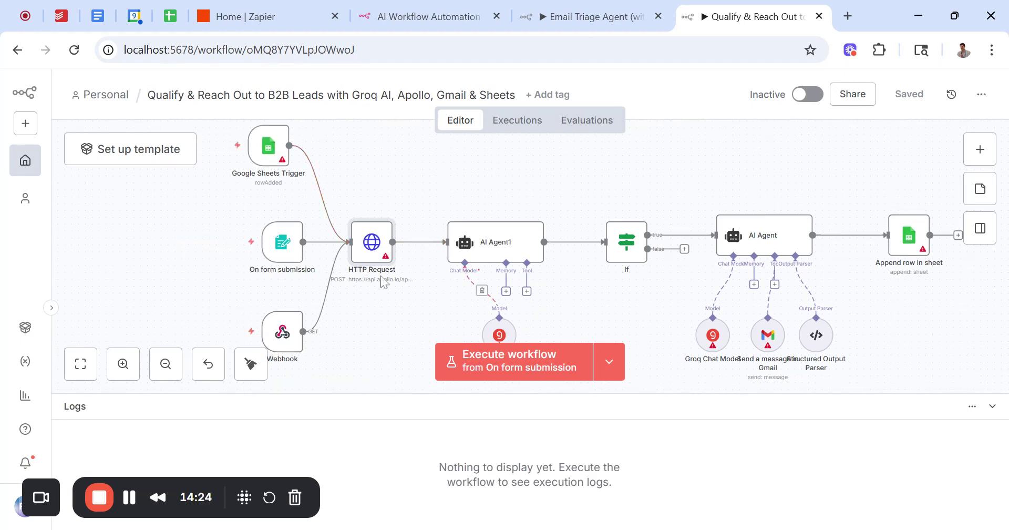
# Step: Open the AI Agent1 node, read the industry and job title scoring criteria in its user prompt, and return to the canvas
pyautogui.doubleClick(527, 251)
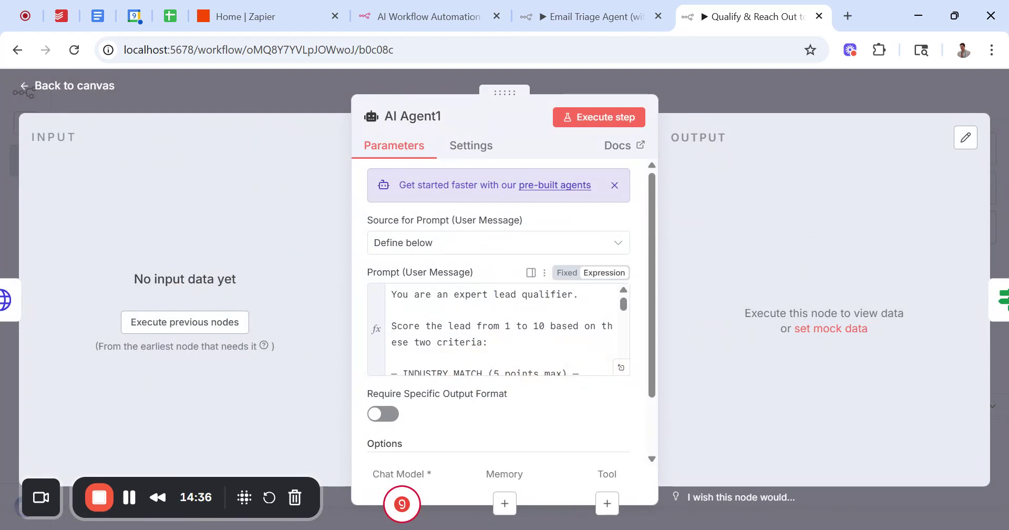
pyautogui.moveTo(403, 326); pyautogui.dragTo(489, 342)
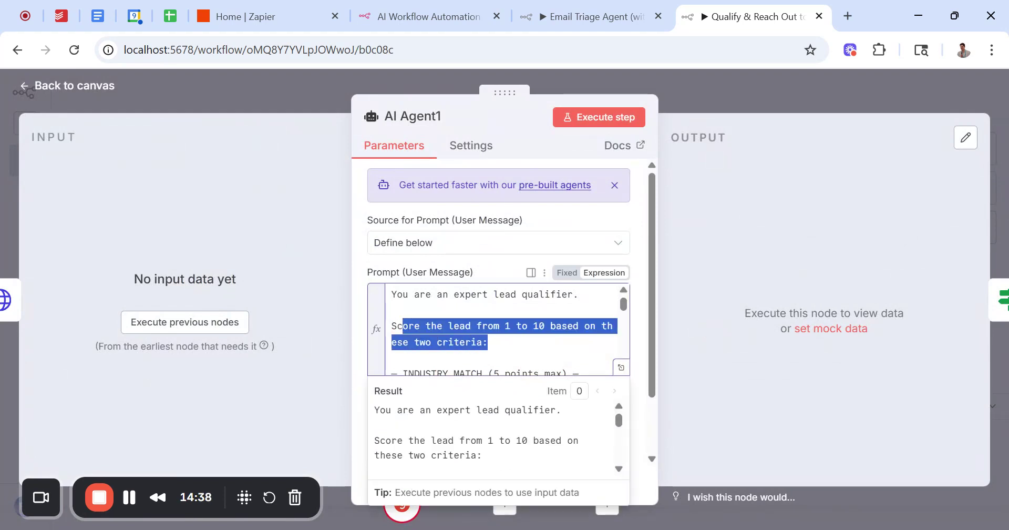
pyautogui.click(488, 342)
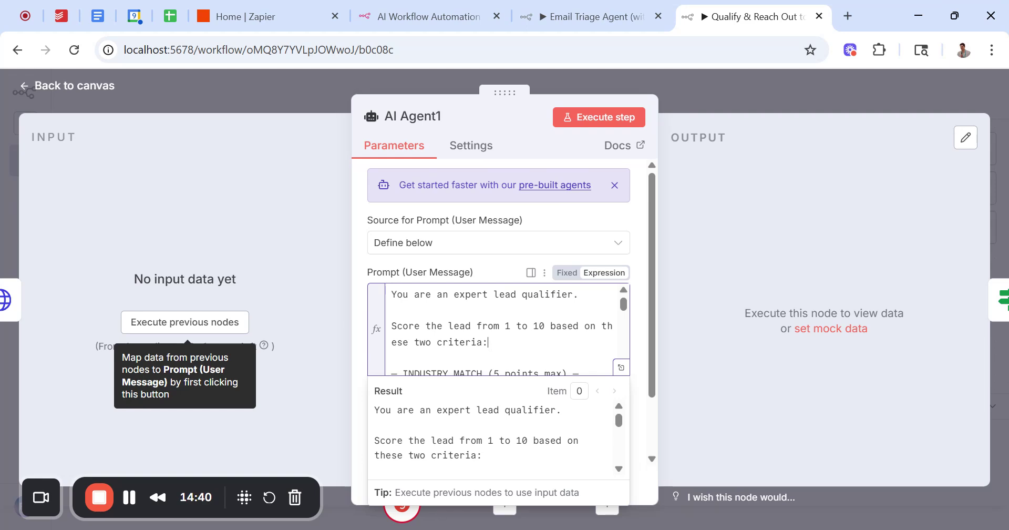
pyautogui.scroll(-1, 499, 329)
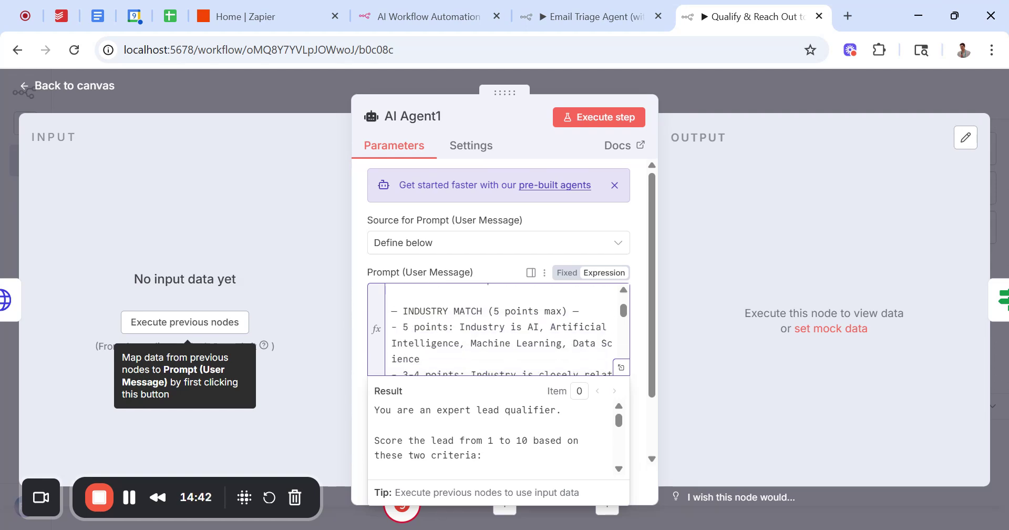
pyautogui.moveTo(403, 311); pyautogui.dragTo(473, 355)
pyautogui.click(507, 337)
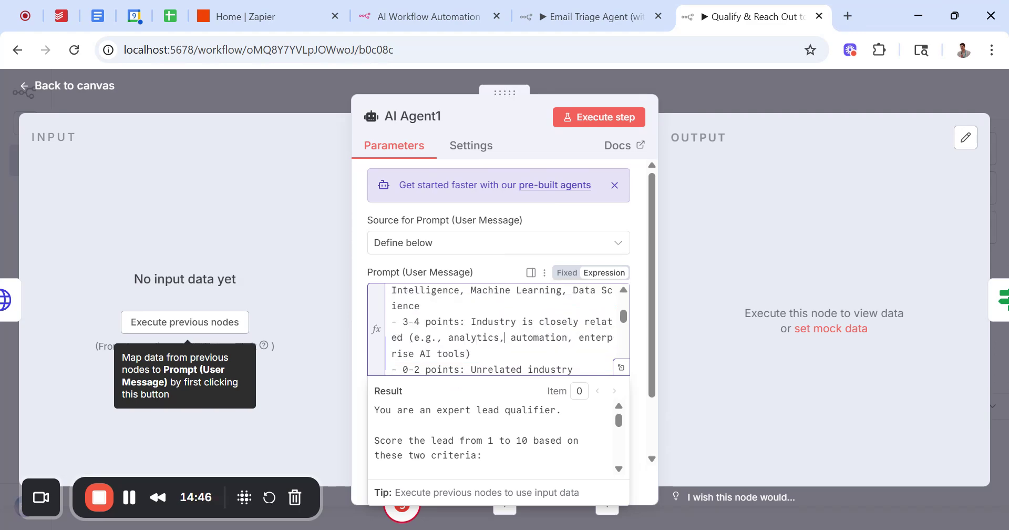
pyautogui.scroll(-1, 506, 338)
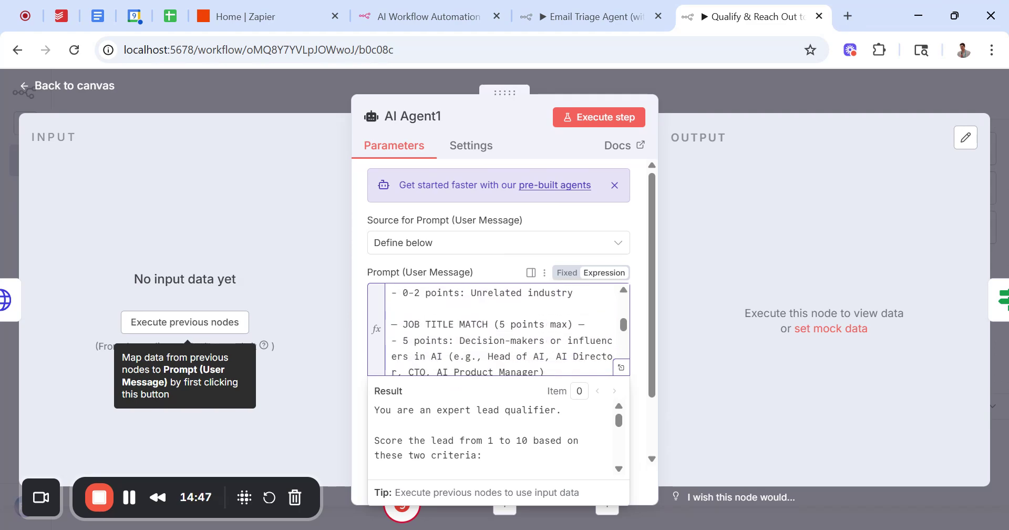
pyautogui.click(754, 102)
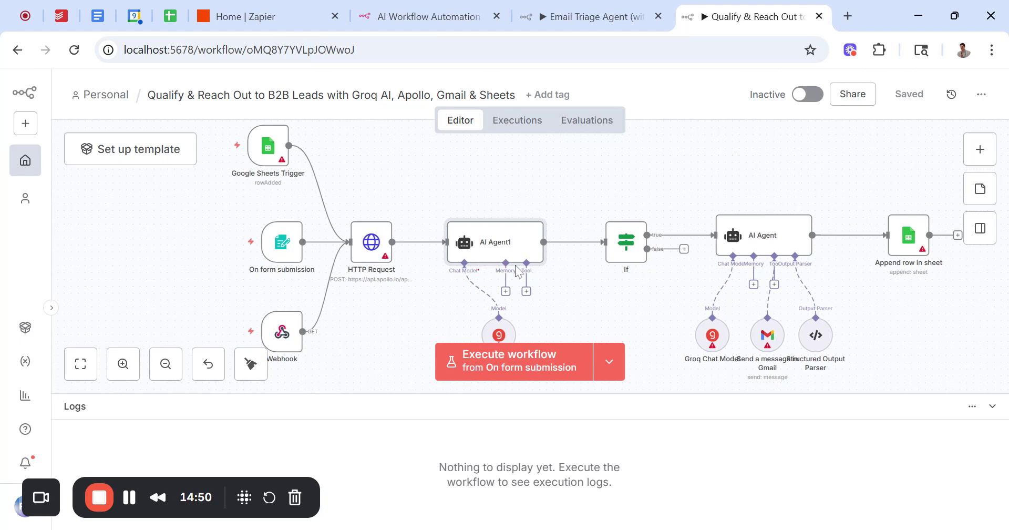
# Step: Examine the If node's true and false branches up close and follow the true path to the AI Agent and sheet-append nodes
pyautogui.hscroll(1, 515, 266)
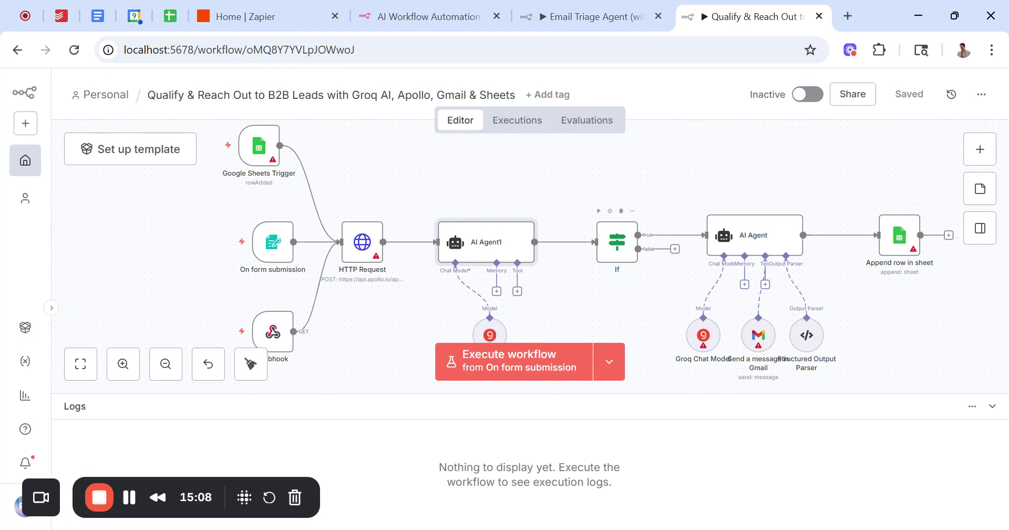
pyautogui.click(123, 364)
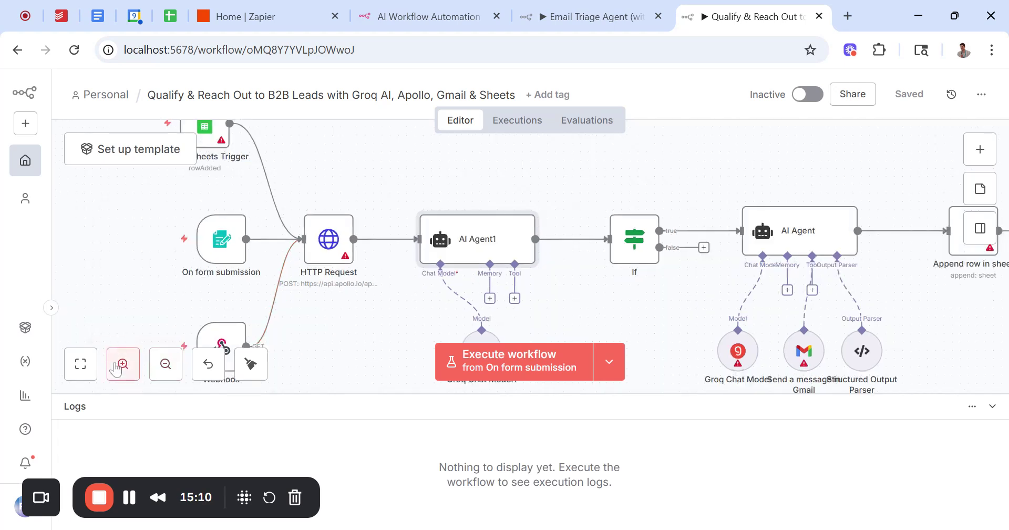
pyautogui.click(123, 364)
pyautogui.click(123, 363)
pyautogui.click(123, 363)
pyautogui.hscroll(2, 785, 272)
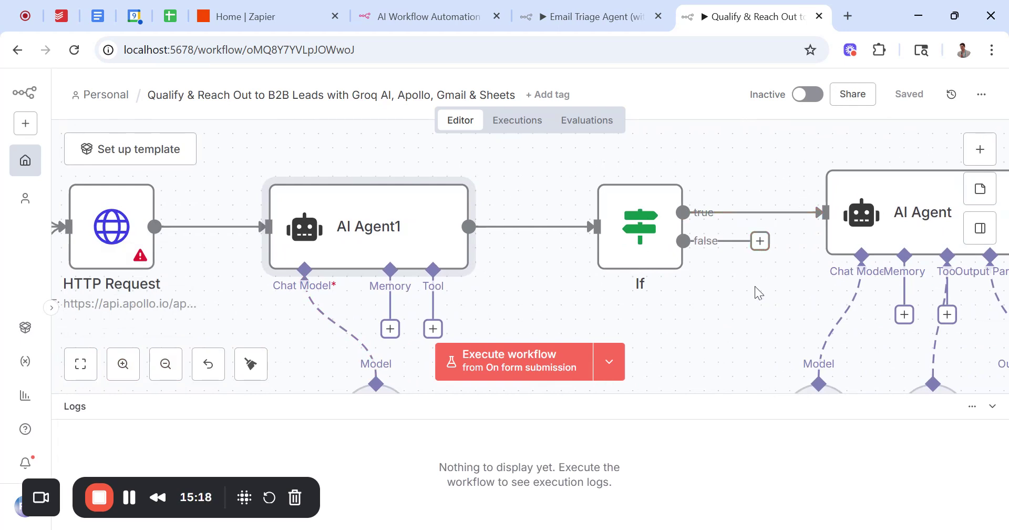
pyautogui.hscroll(5, 755, 286)
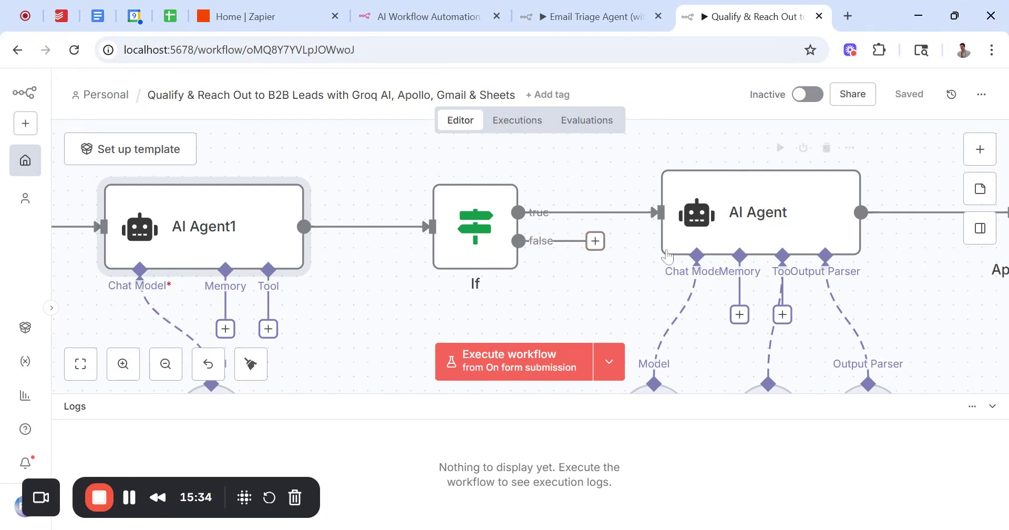
pyautogui.hscroll(5, 581, 307)
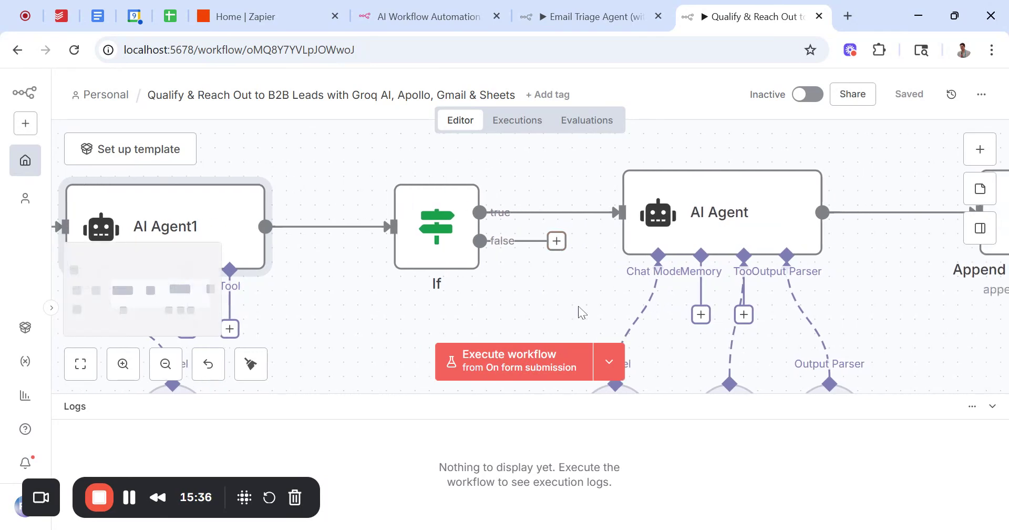
pyautogui.scroll(-1, 762, 314)
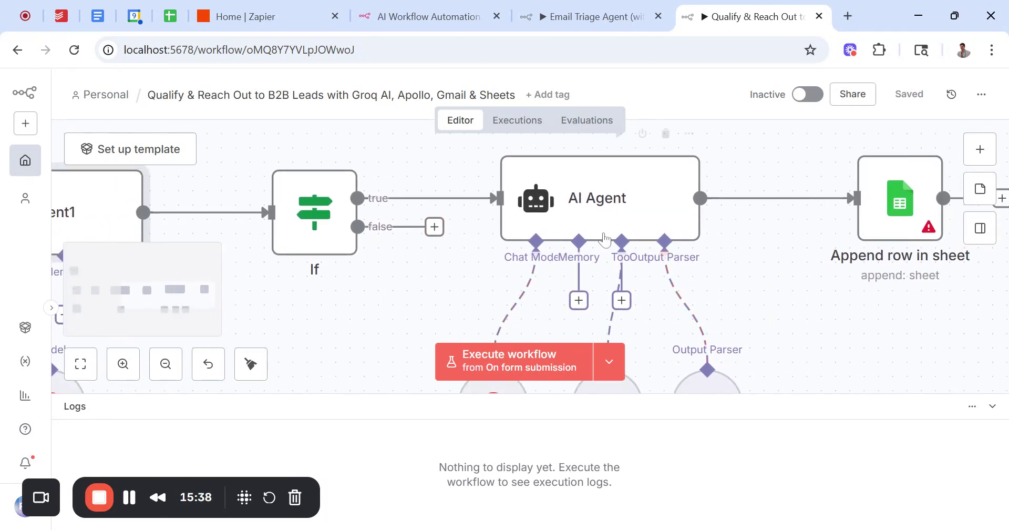
# Step: Open the AI Agent node, read its outreach email prompt from the sales assistant role through the Gmail subject line, and return to the canvas
pyautogui.doubleClick(635, 201)
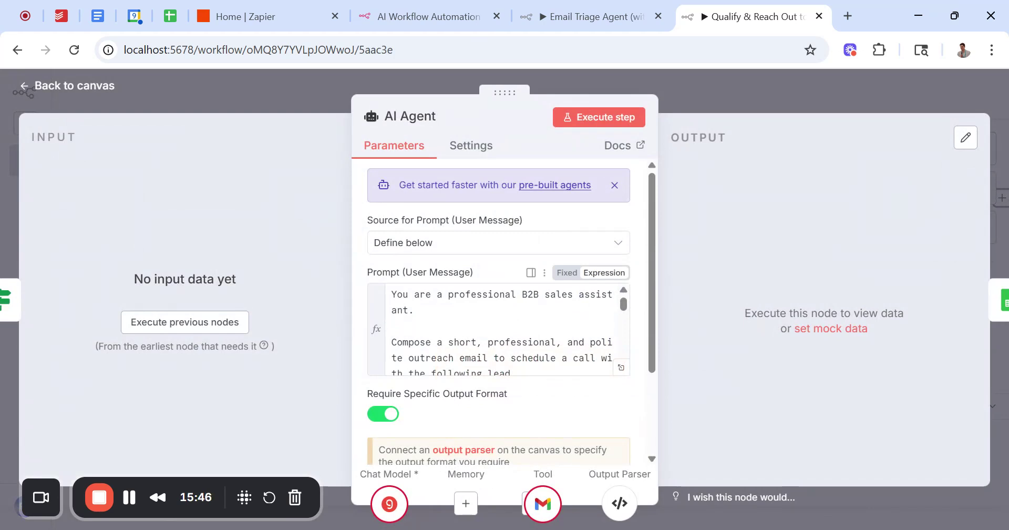
pyautogui.scroll(-2, 502, 328)
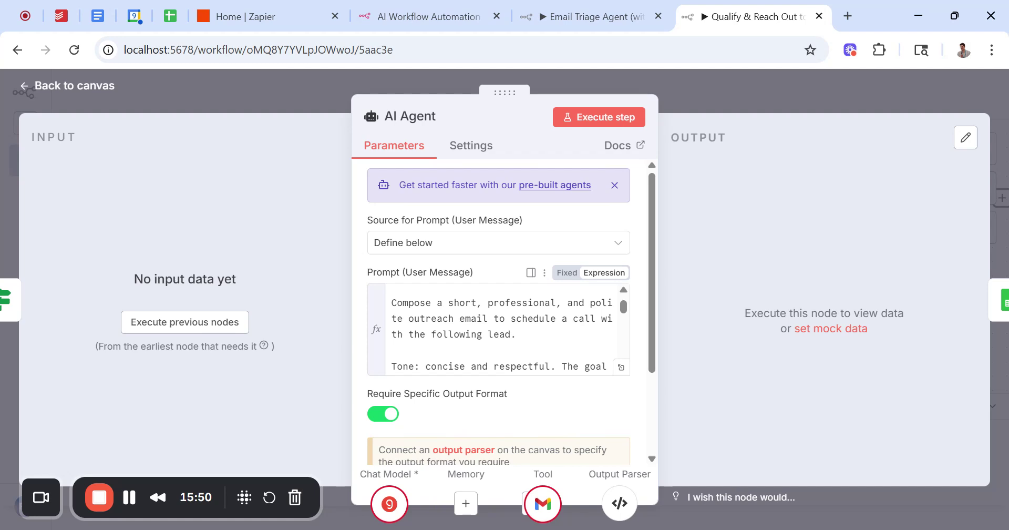
pyautogui.scroll(-1, 502, 329)
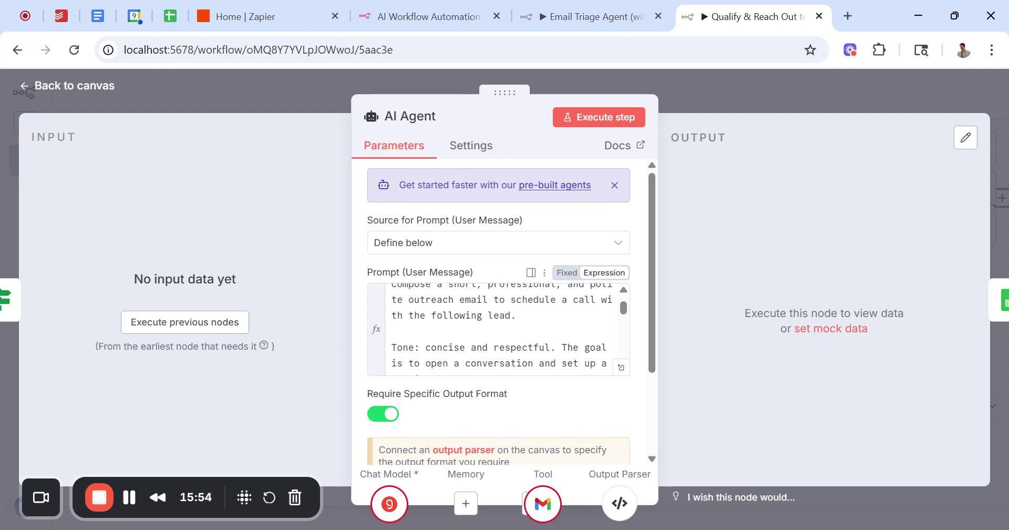
pyautogui.scroll(-2, 502, 329)
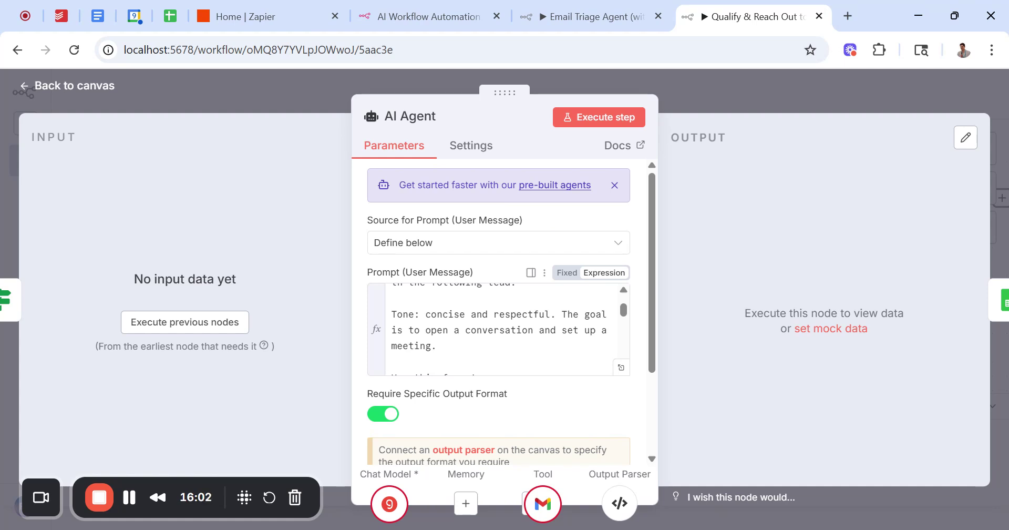
pyautogui.scroll(-2, 499, 329)
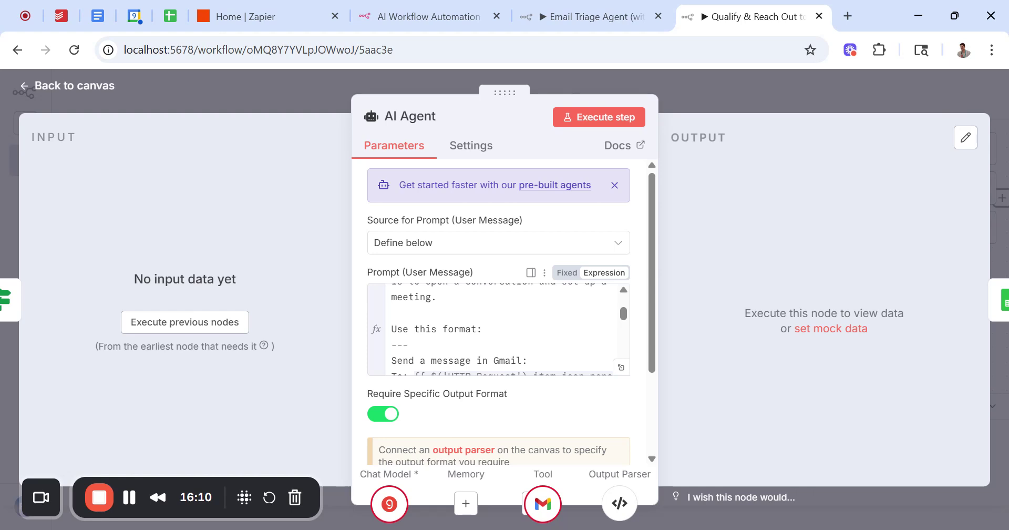
pyautogui.scroll(-1, 499, 337)
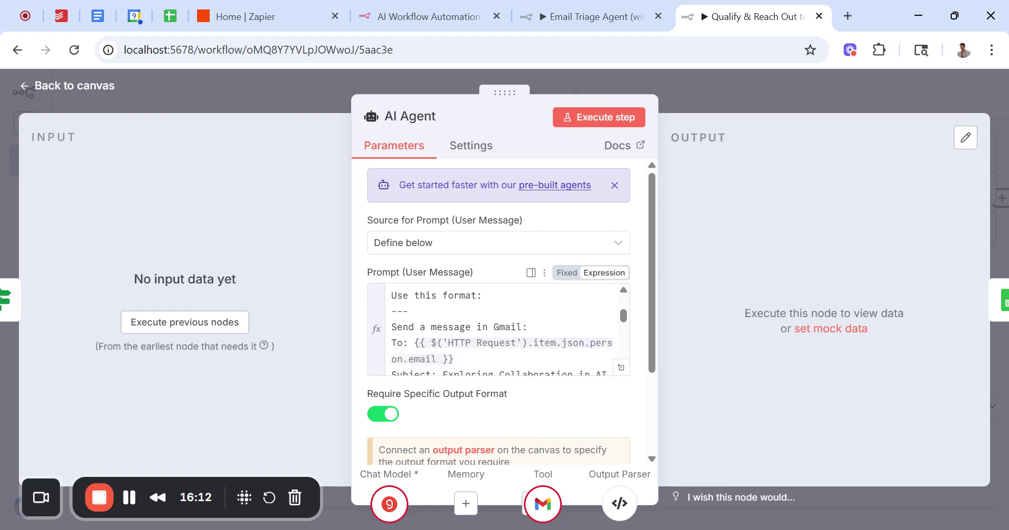
pyautogui.scroll(-1, 500, 329)
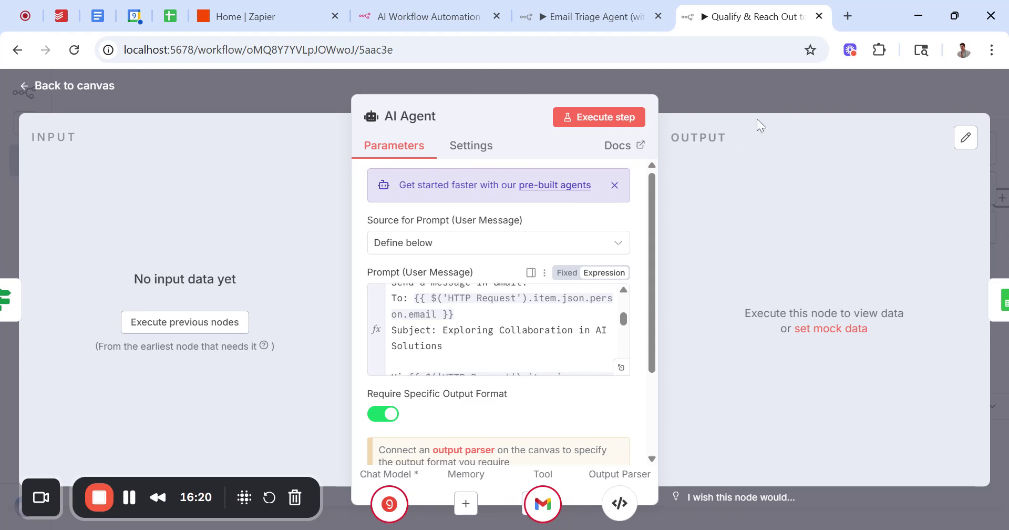
pyautogui.click(774, 102)
# Step: Check the issue warnings on the Groq Chat Model and Send a message in Gmail nodes beneath AI Agent
pyautogui.scroll(-3, 717, 226)
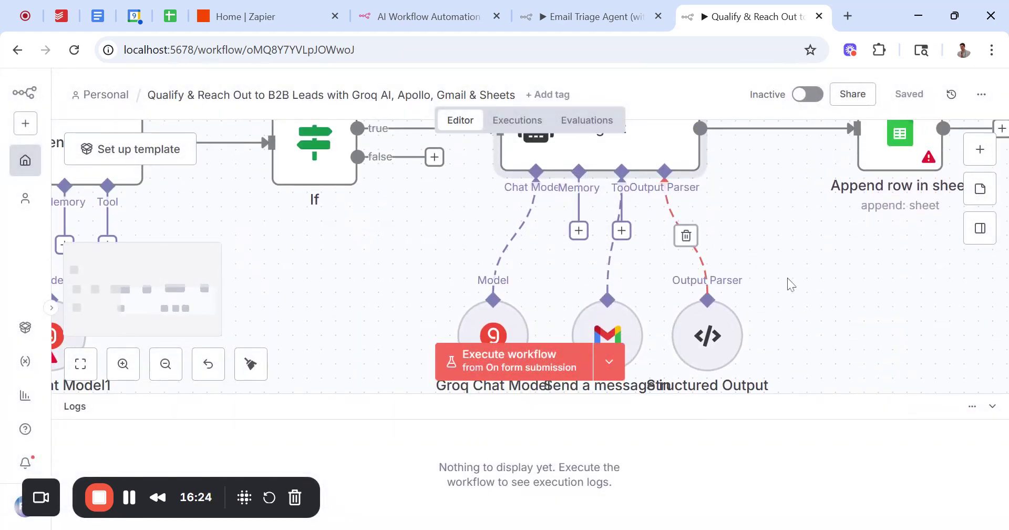
pyautogui.scroll(-2, 790, 284)
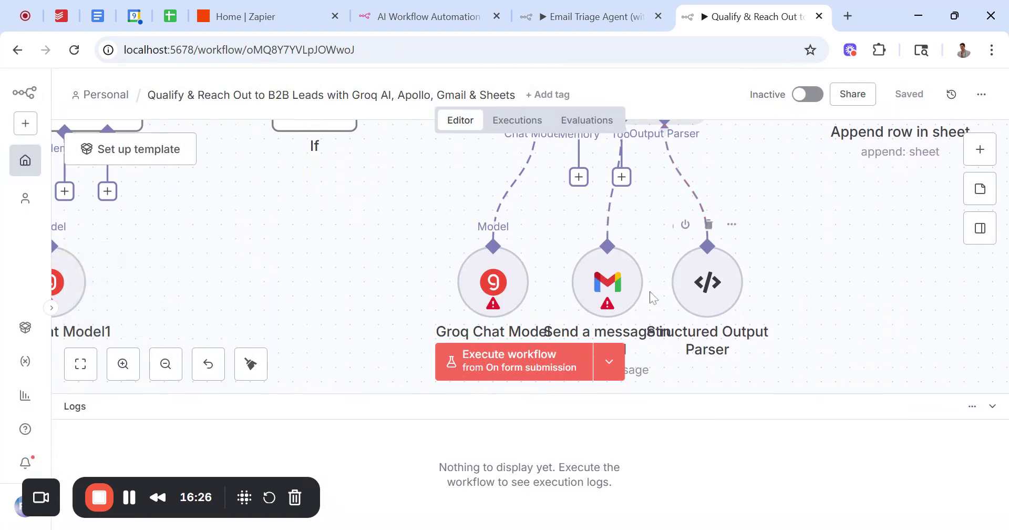
pyautogui.scroll(-2, 784, 342)
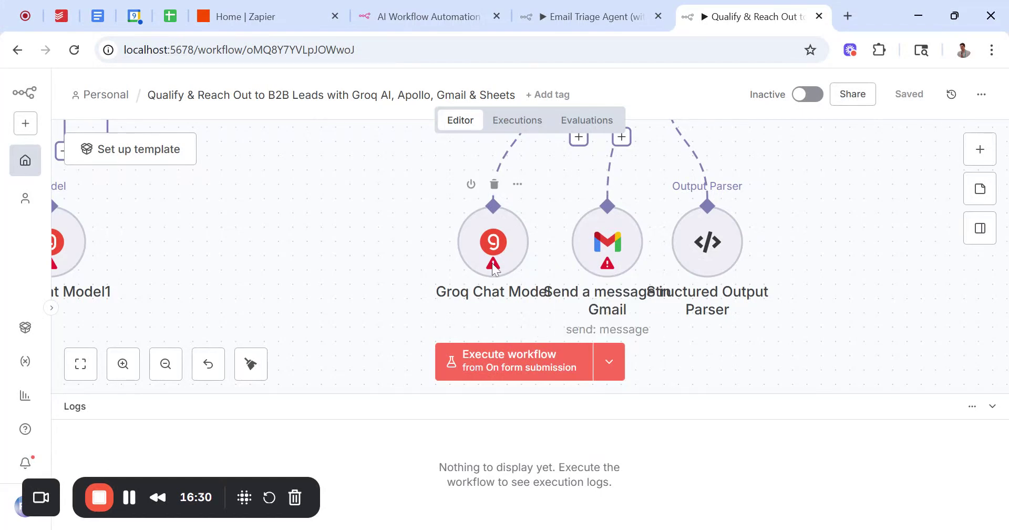
pyautogui.moveTo(493, 266)
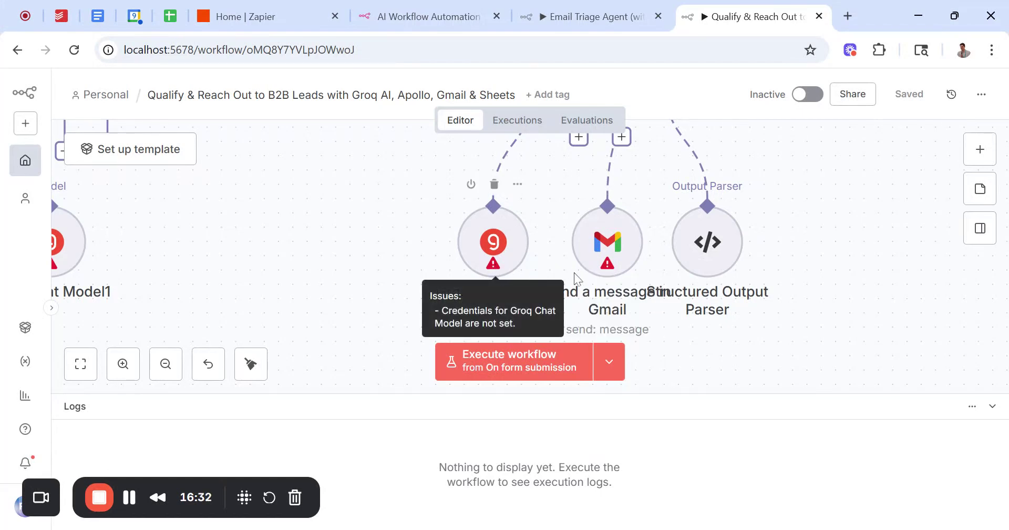
pyautogui.moveTo(608, 268)
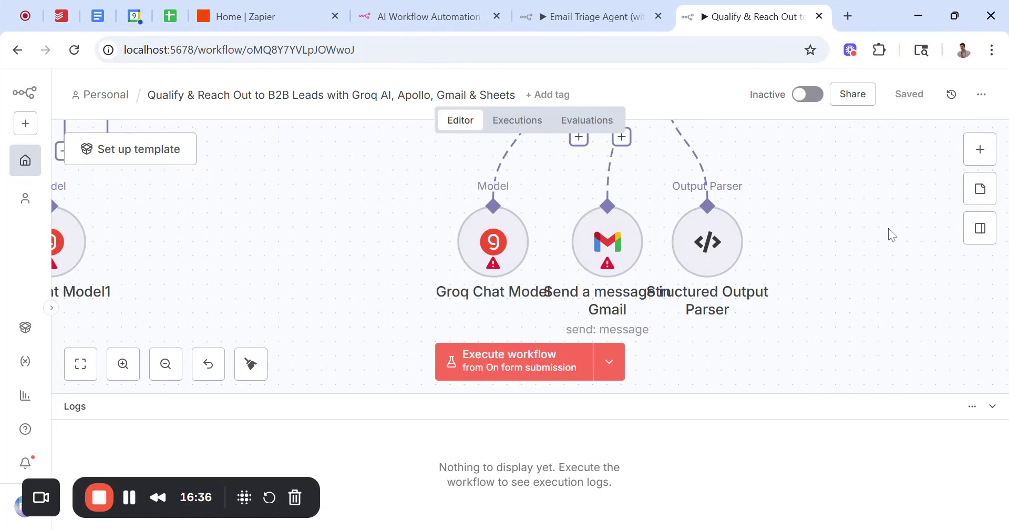
# Step: Trace the Gmail tool's link to AI Agent, then open the Structured Output Parser, review its JSON example, and return to the canvas
pyautogui.scroll(1, 374, 227)
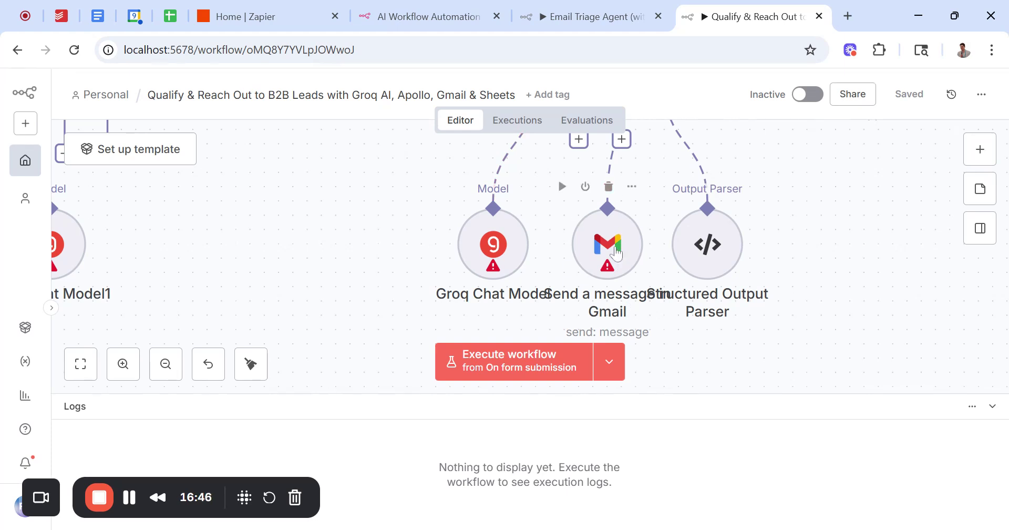
pyautogui.scroll(3, 616, 254)
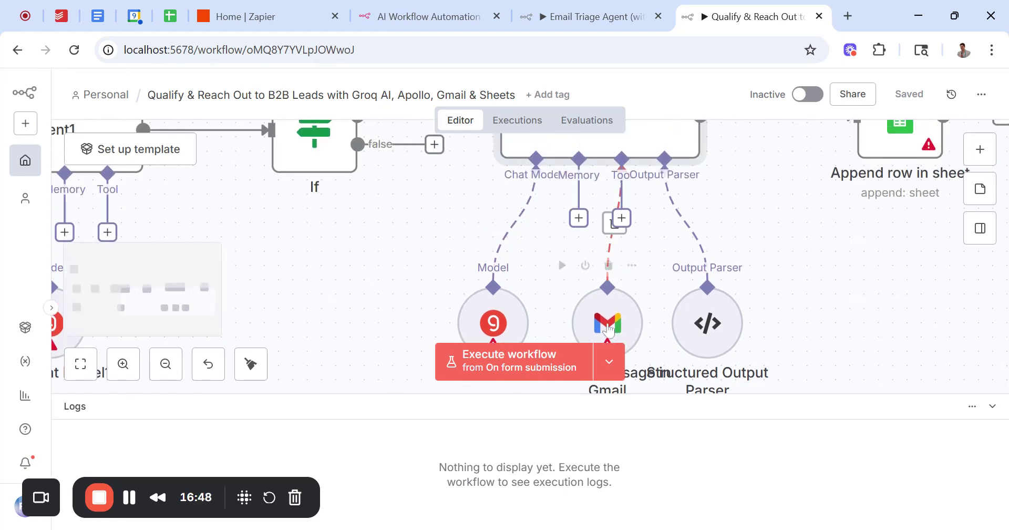
pyautogui.scroll(1, 632, 146)
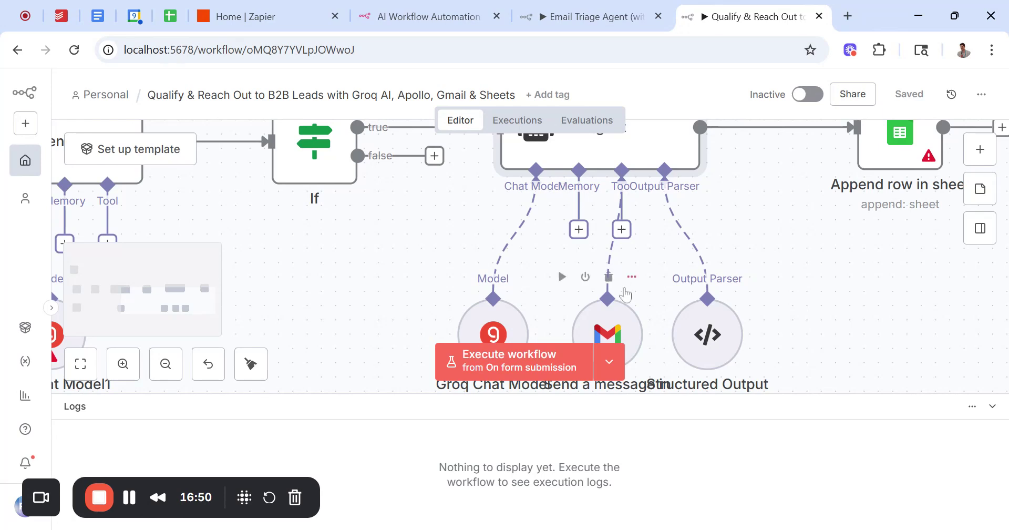
pyautogui.scroll(-1, 616, 293)
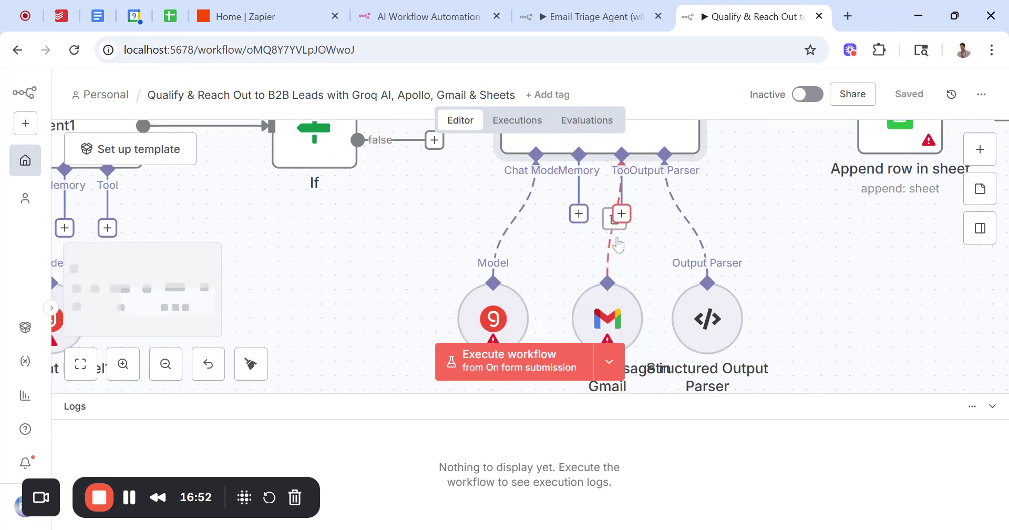
pyautogui.scroll(-2, 840, 313)
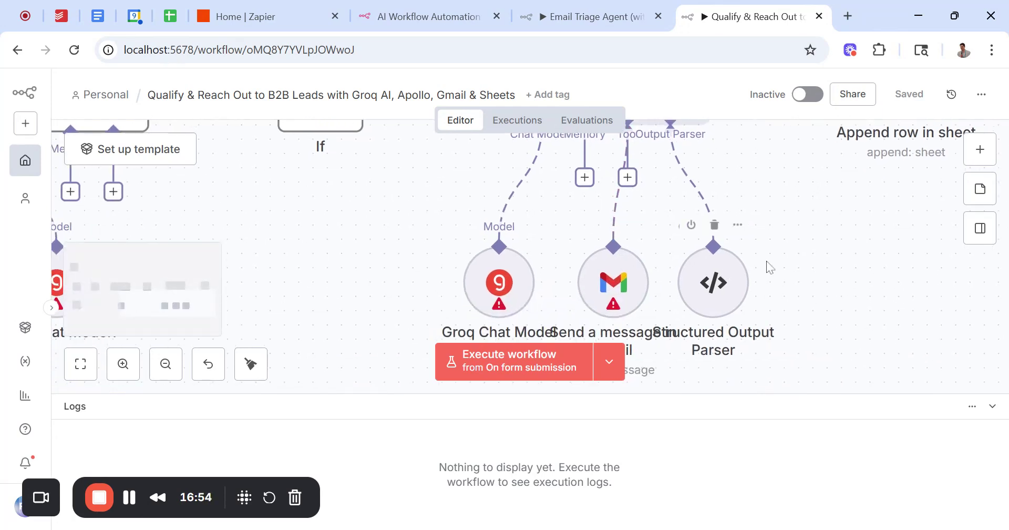
pyautogui.click(709, 295)
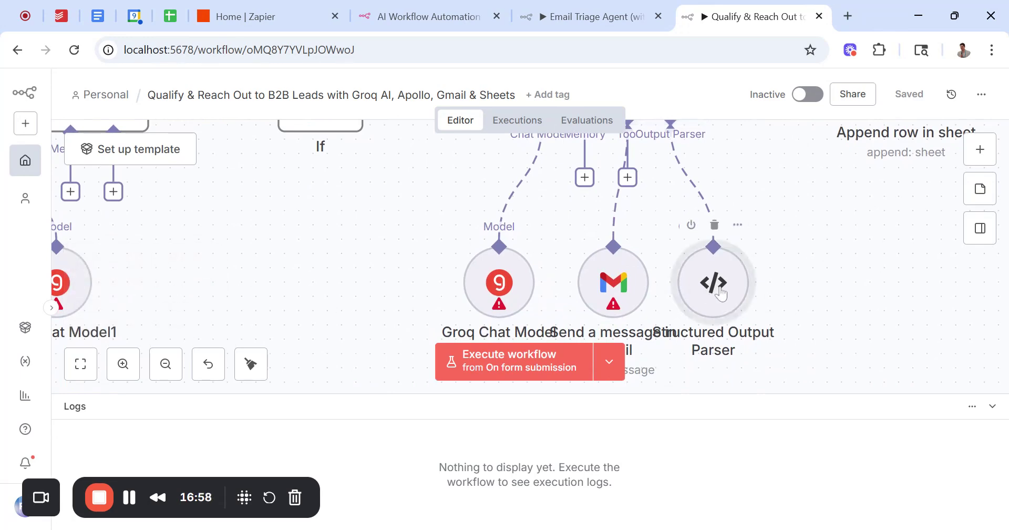
pyautogui.doubleClick(709, 294)
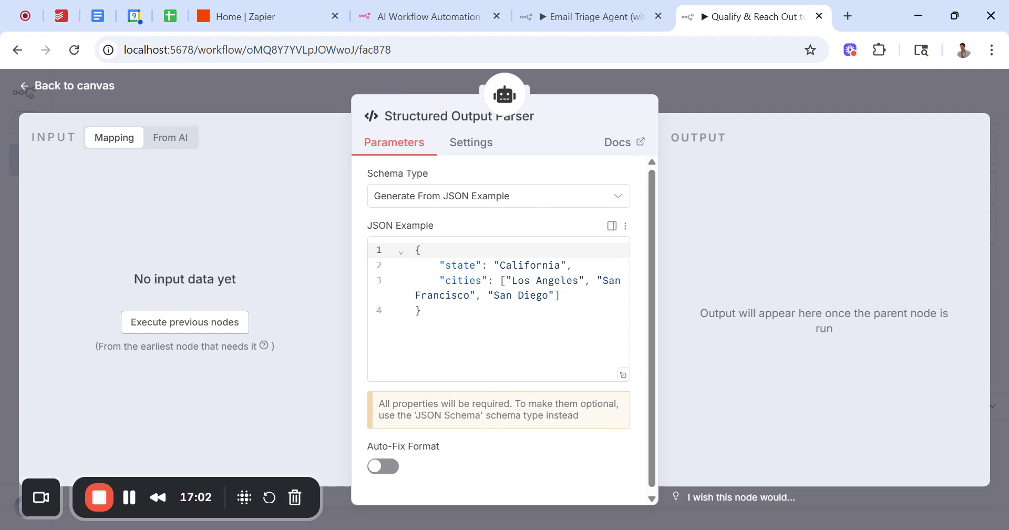
pyautogui.click(802, 92)
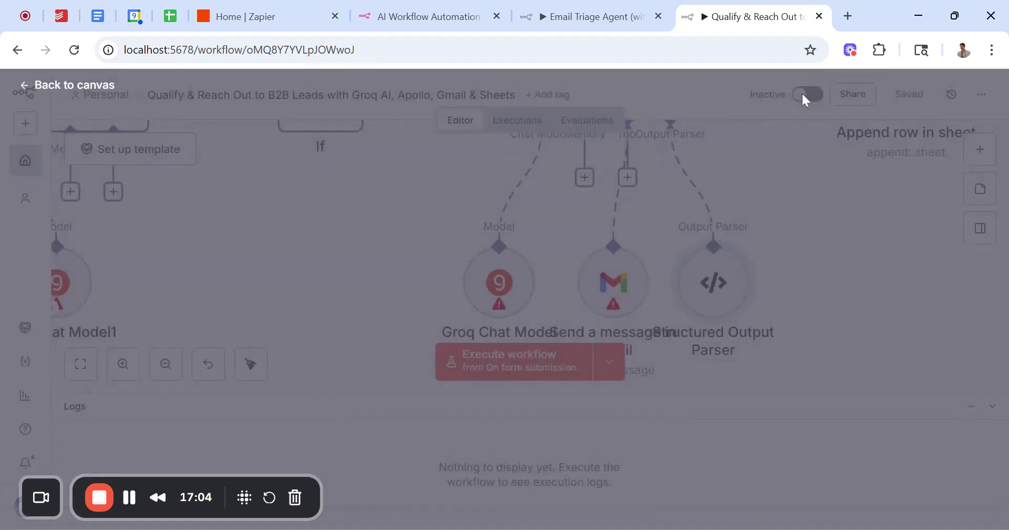
# Step: Review the AI Agent node with its attached sub-nodes and follow the flow back through the If node to AI Agent1
pyautogui.scroll(-2, 786, 254)
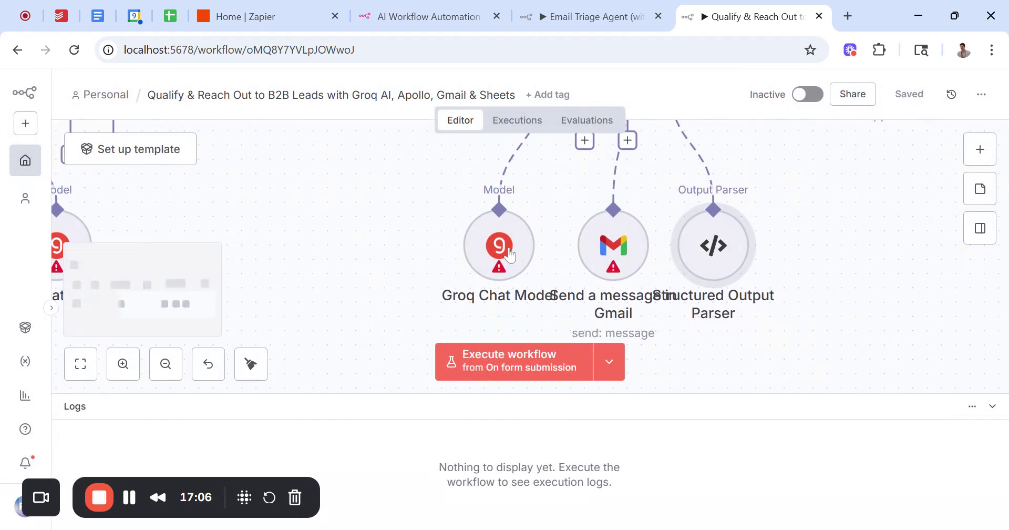
pyautogui.scroll(1, 494, 246)
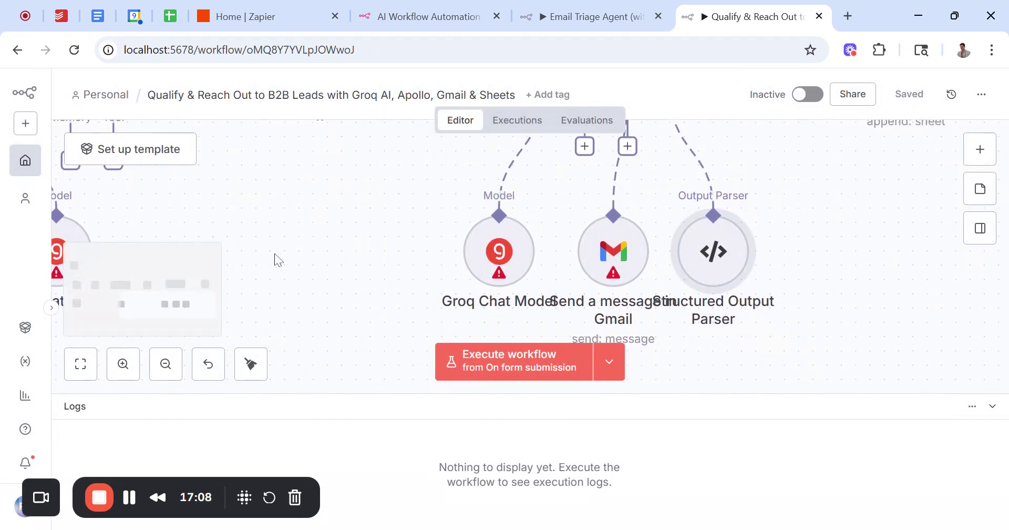
pyautogui.hscroll(-2, 276, 260)
pyautogui.scroll(5, 542, 258)
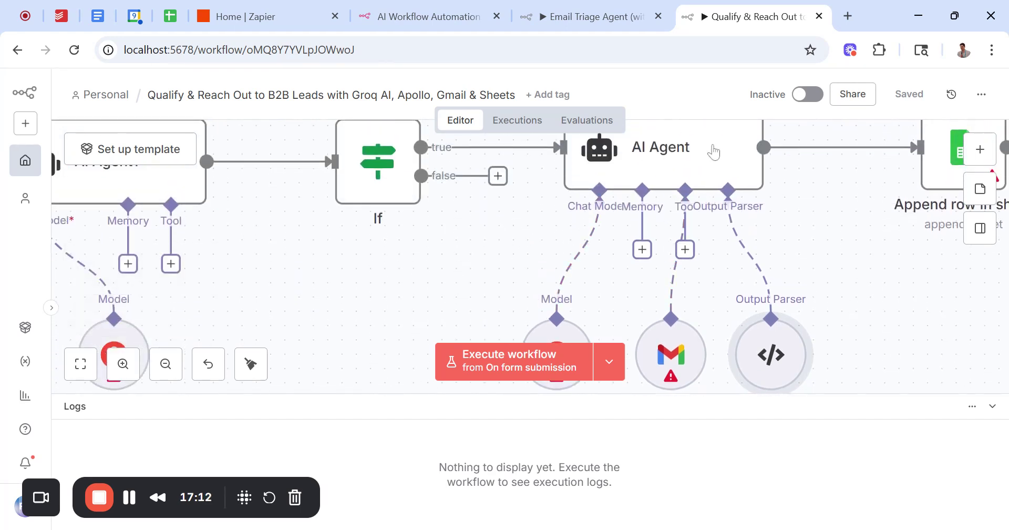
pyautogui.scroll(1, 703, 175)
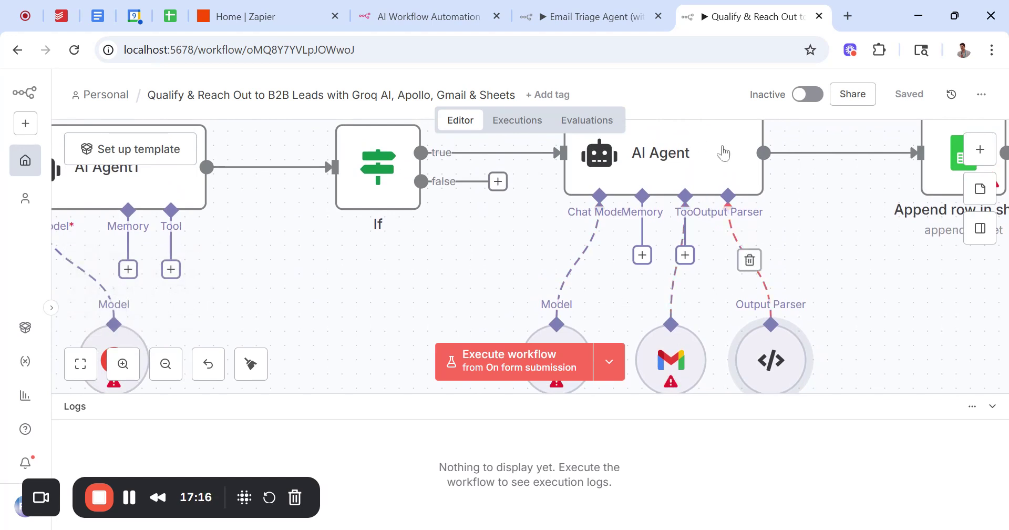
pyautogui.hscroll(-1, 403, 287)
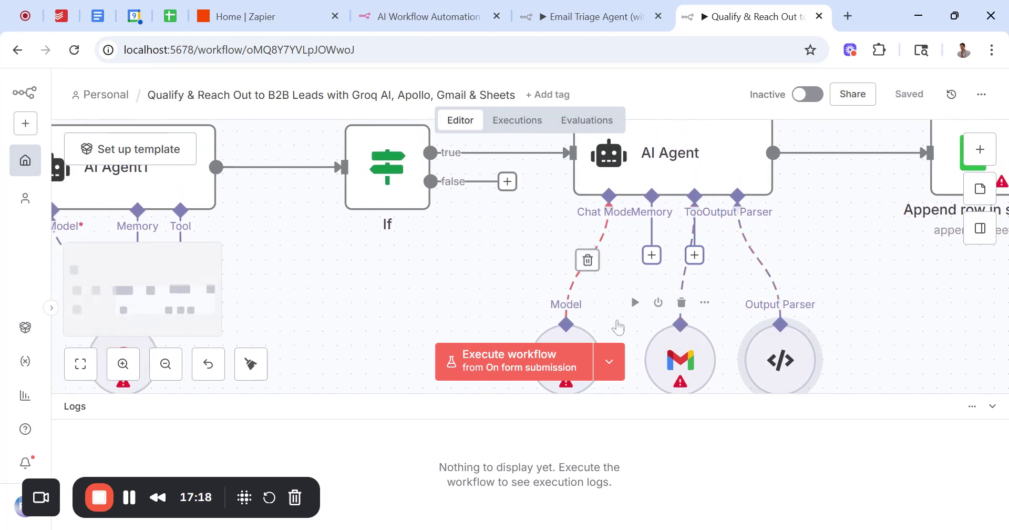
pyautogui.hscroll(-1, 351, 270)
pyautogui.hscroll(-1, 231, 188)
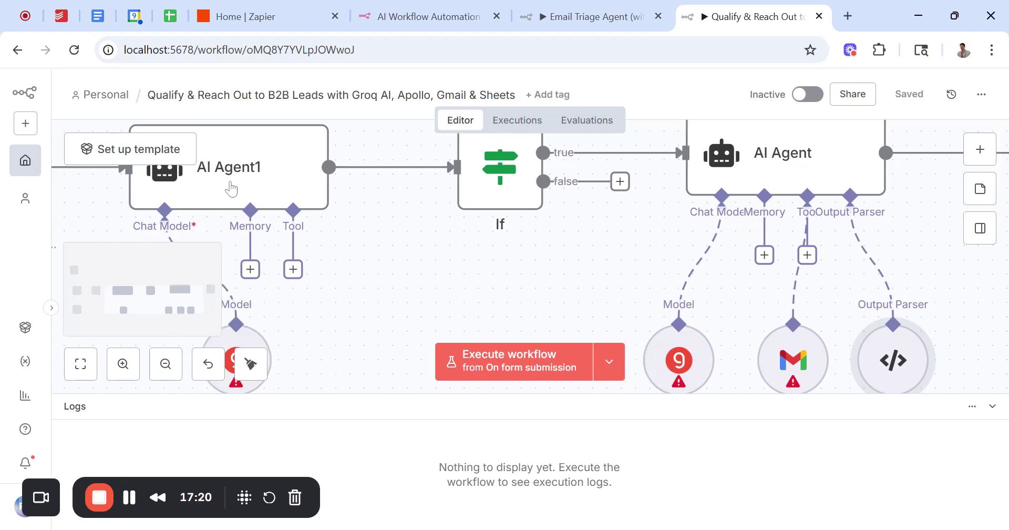
pyautogui.hscroll(-1, 231, 188)
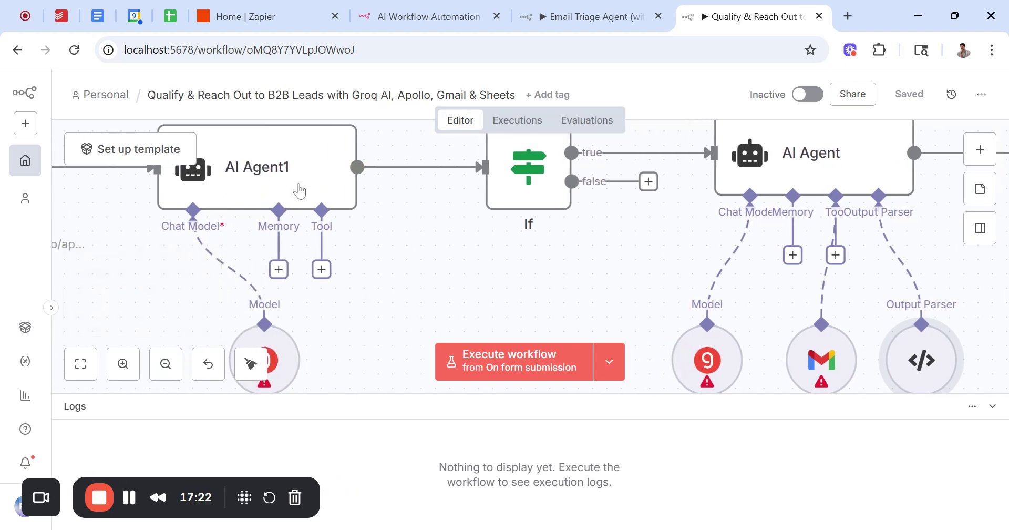
pyautogui.hscroll(1, 462, 279)
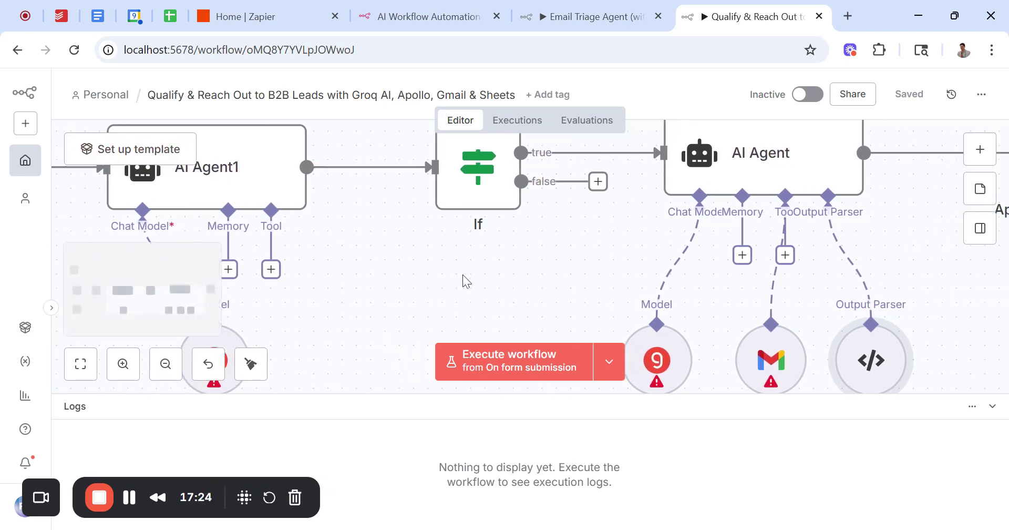
# Step: Compare the chat model attached to AI Agent1 with the chat model, Gmail tool and output parser attached to AI Agent
pyautogui.scroll(-1, 463, 278)
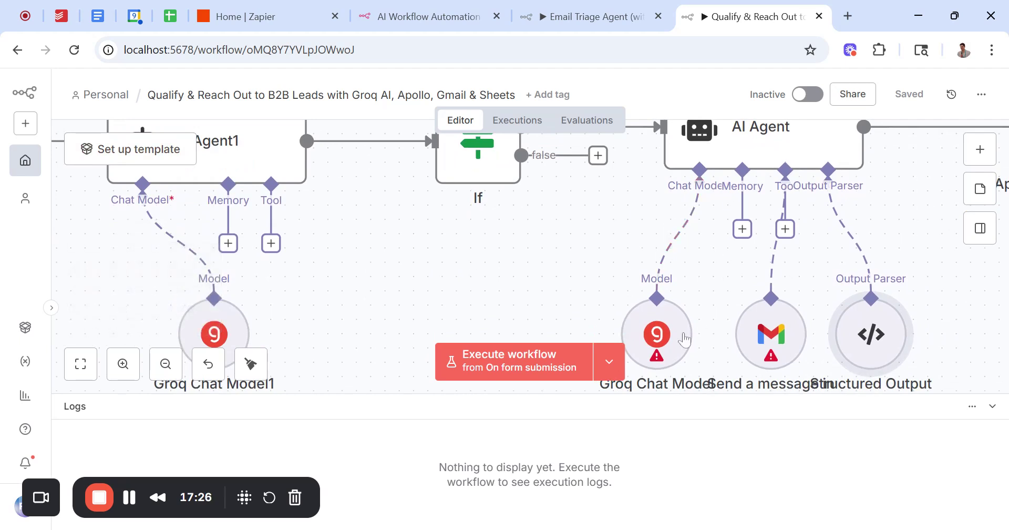
pyautogui.hscroll(-1, 368, 280)
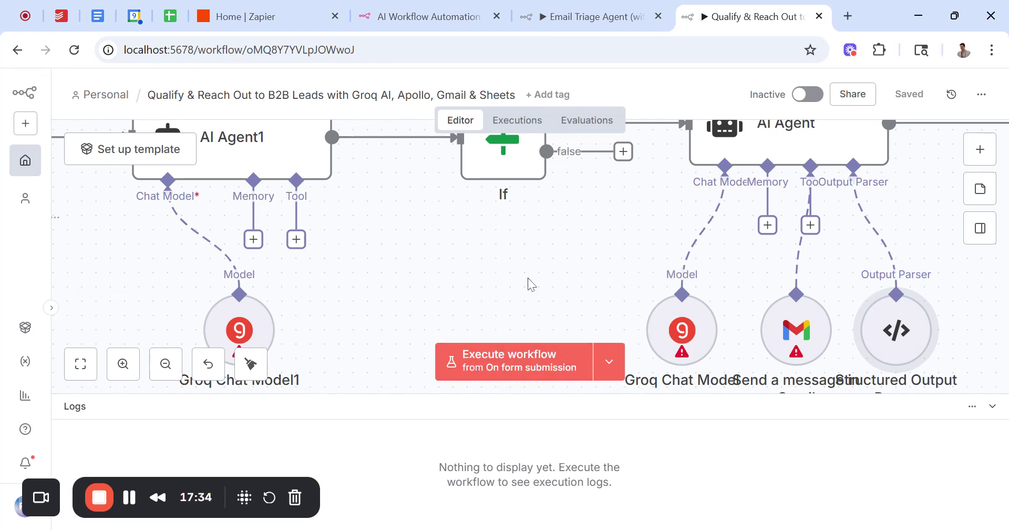
pyautogui.hscroll(2, 531, 284)
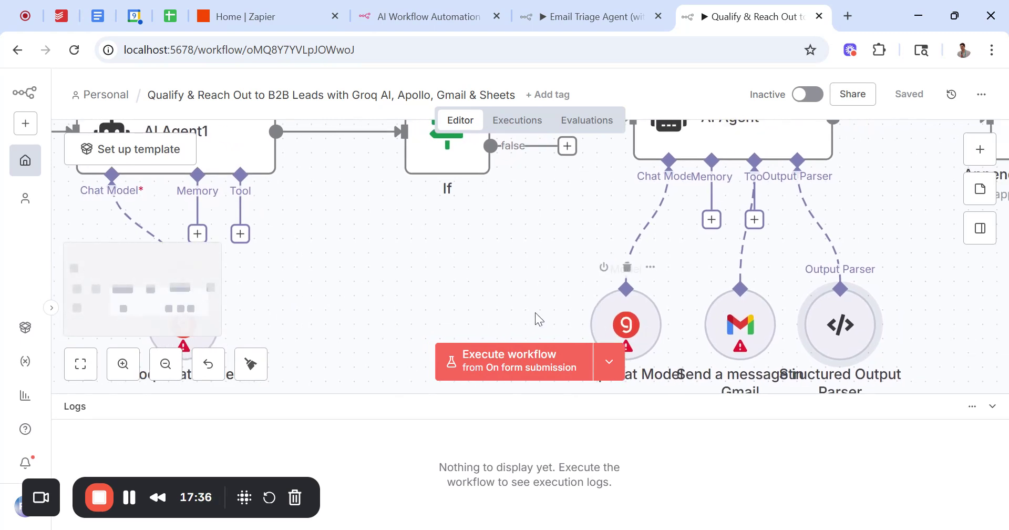
pyautogui.hscroll(-3, 526, 310)
pyautogui.hscroll(-2, 526, 311)
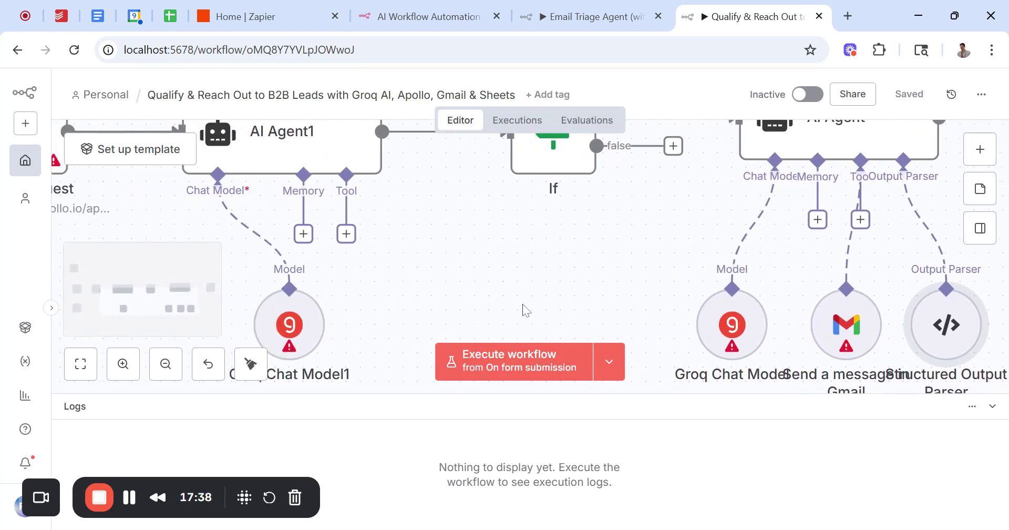
pyautogui.scroll(-1, 525, 310)
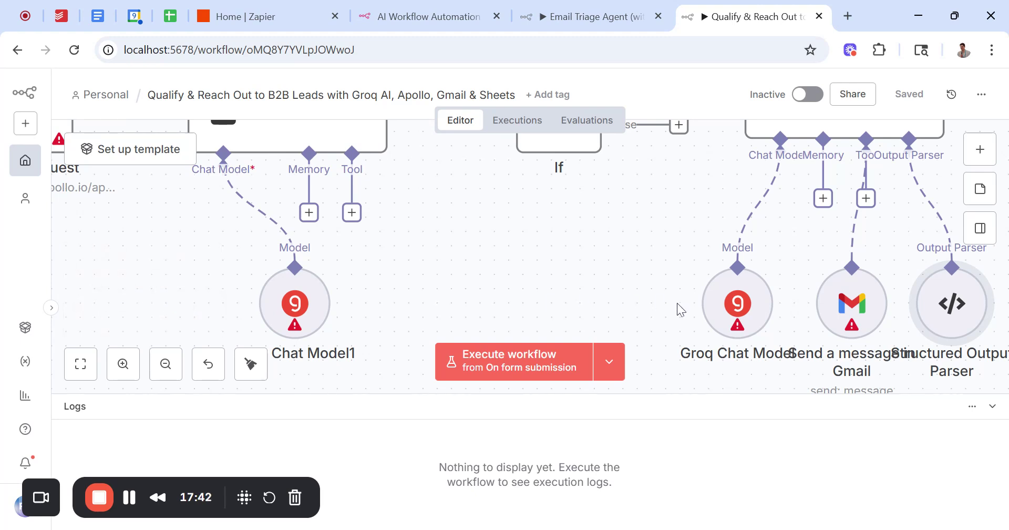
pyautogui.scroll(3, 595, 282)
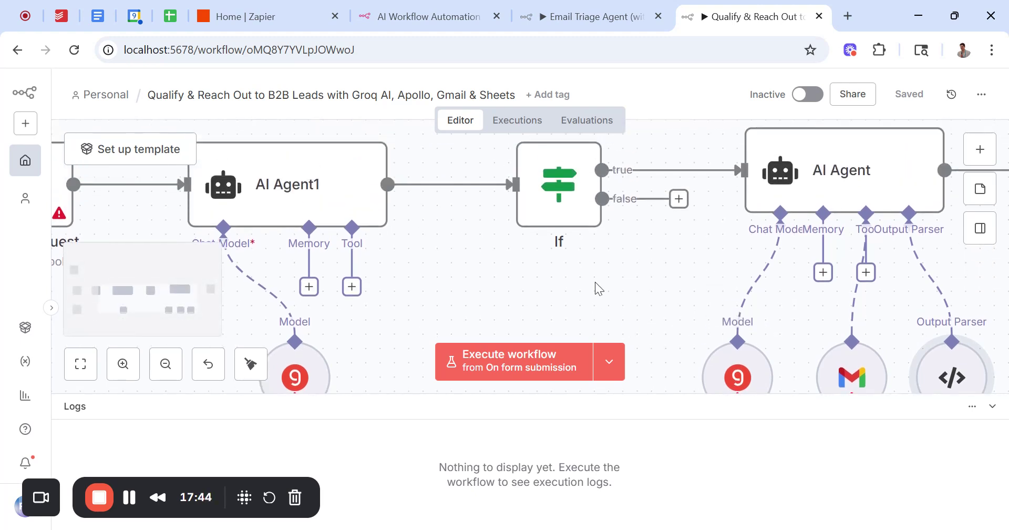
pyautogui.hscroll(4, 595, 282)
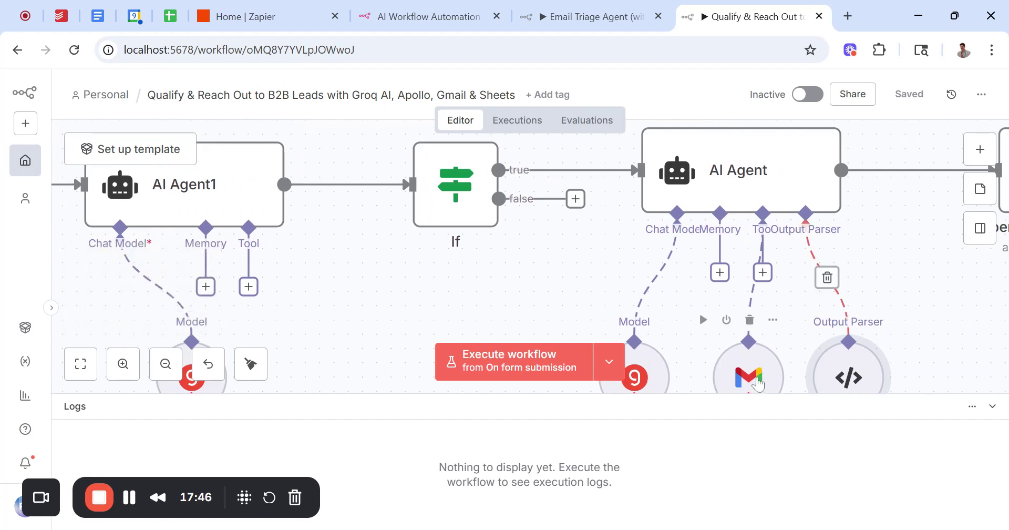
# Step: Review the final Append row in sheet node, then the entire lead qualification workflow from its three triggers through to that node
pyautogui.hscroll(8, 792, 311)
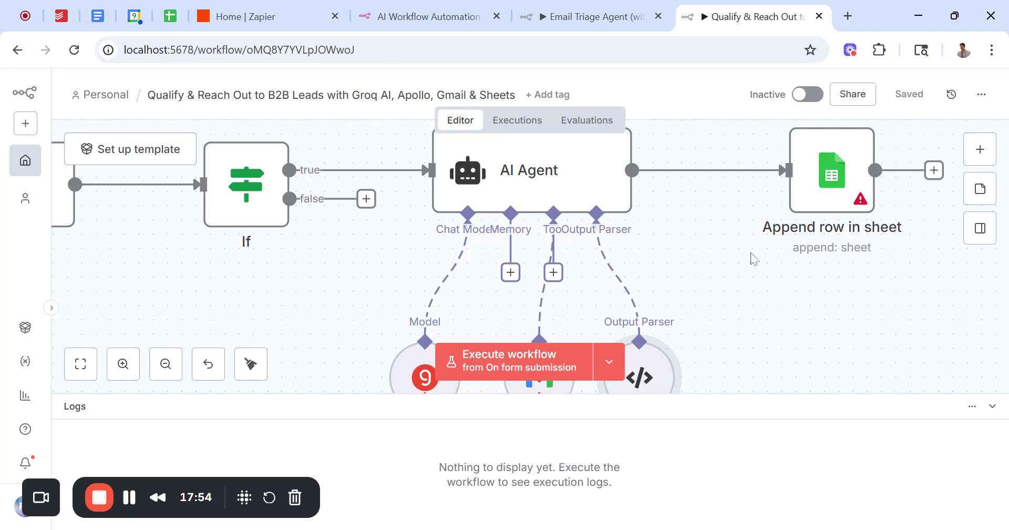
pyautogui.click(165, 363)
pyautogui.click(165, 364)
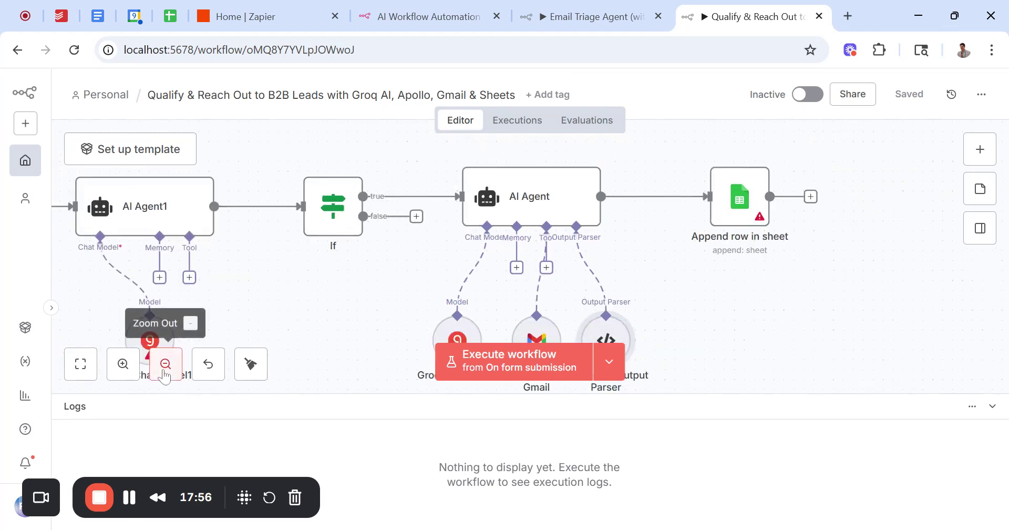
pyautogui.click(165, 364)
pyautogui.click(165, 364)
pyautogui.hscroll(-1, 367, 286)
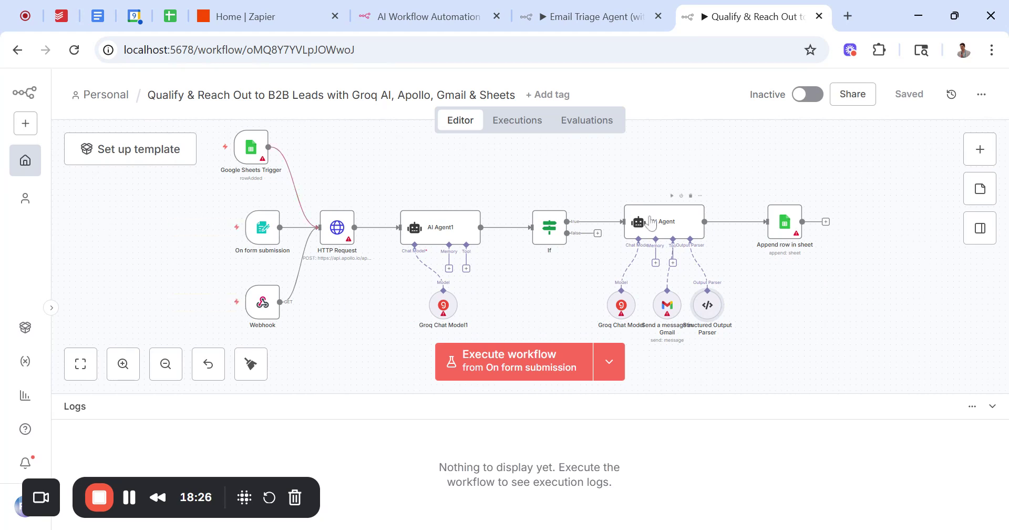
# Step: Review the introduction on the n8n.io homepage and return to the Qualify & Reach Out to B2B Leads workflow
pyautogui.click(439, 2)
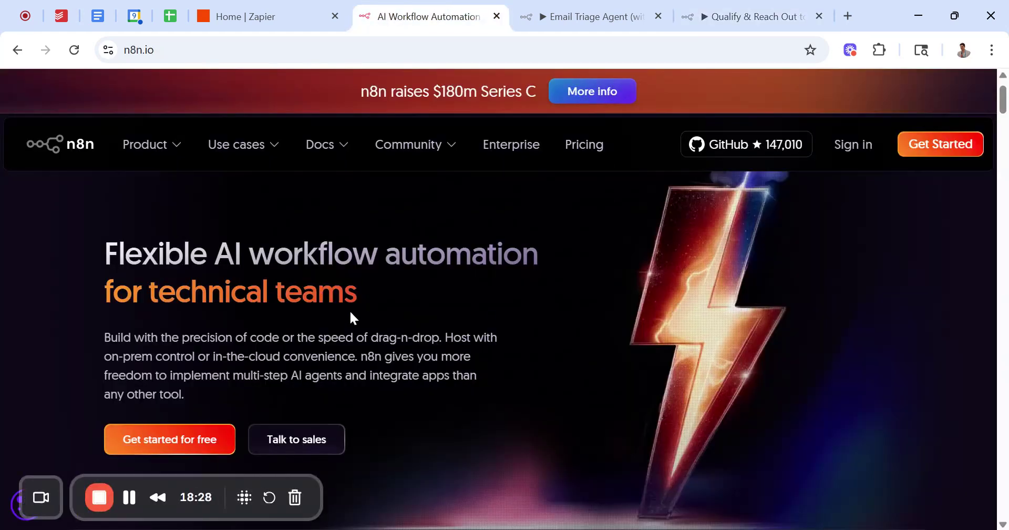
pyautogui.moveTo(176, 154)
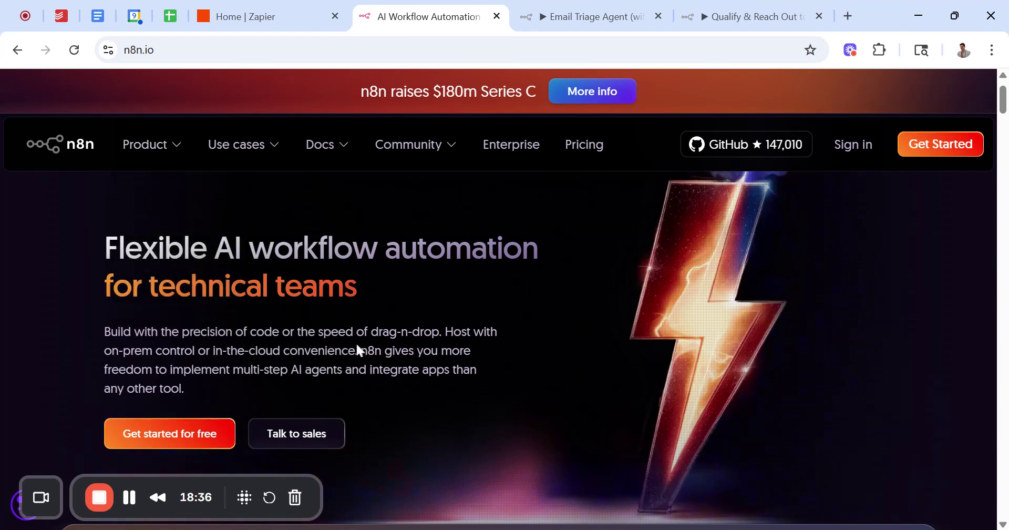
pyautogui.click(754, 1)
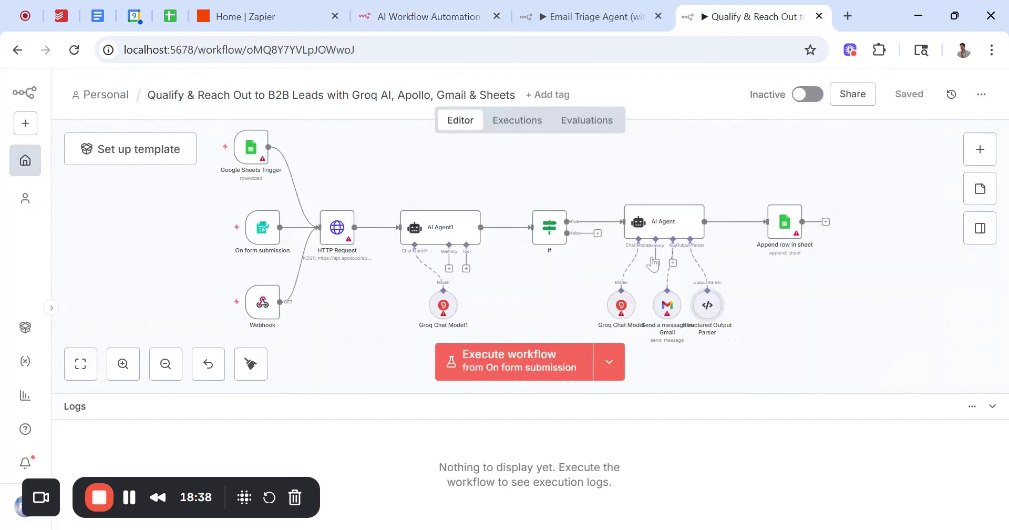